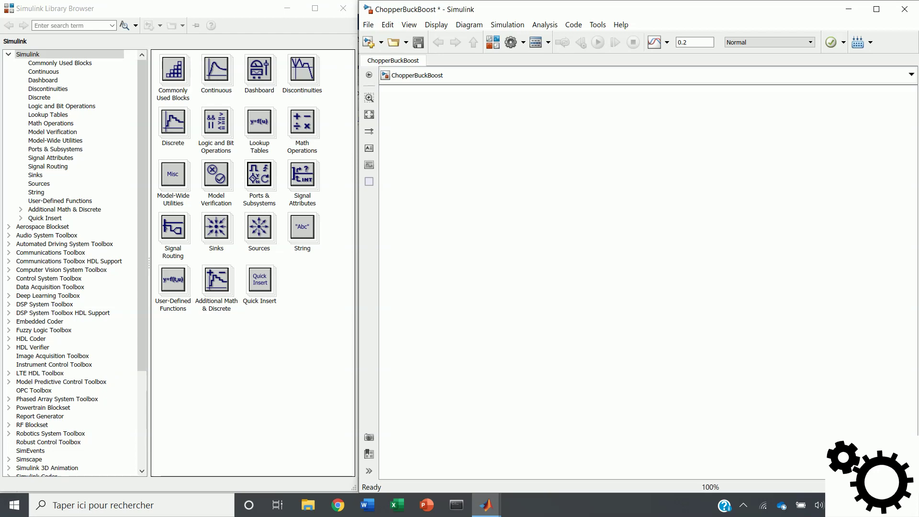
Add the powerlib Electrical Sources DC Voltage Source block to the empty model and set its voltage to 20
click(68, 27)
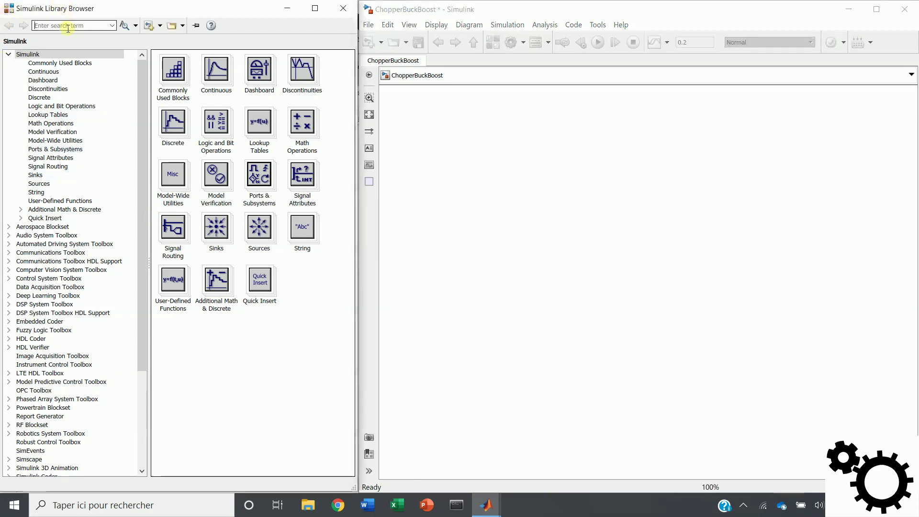
text(dc voltage source)
key(Return)
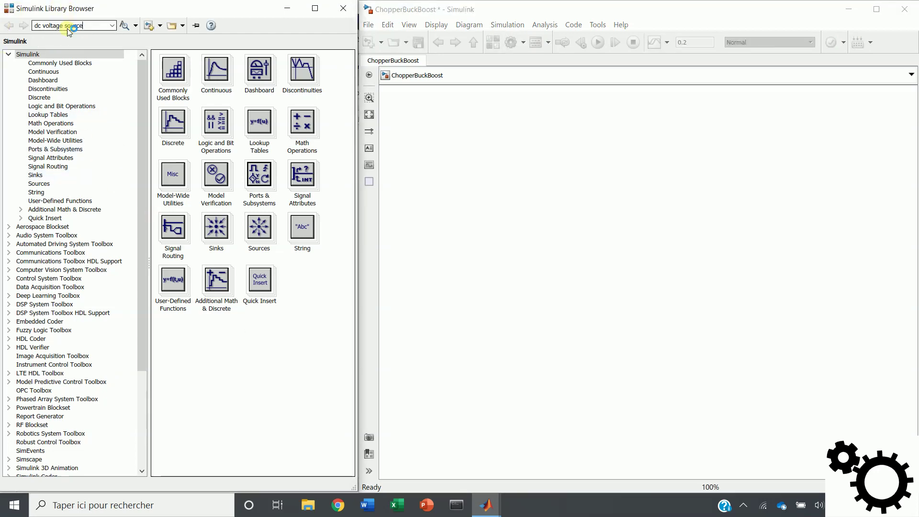
drag(185, 195, 473, 230)
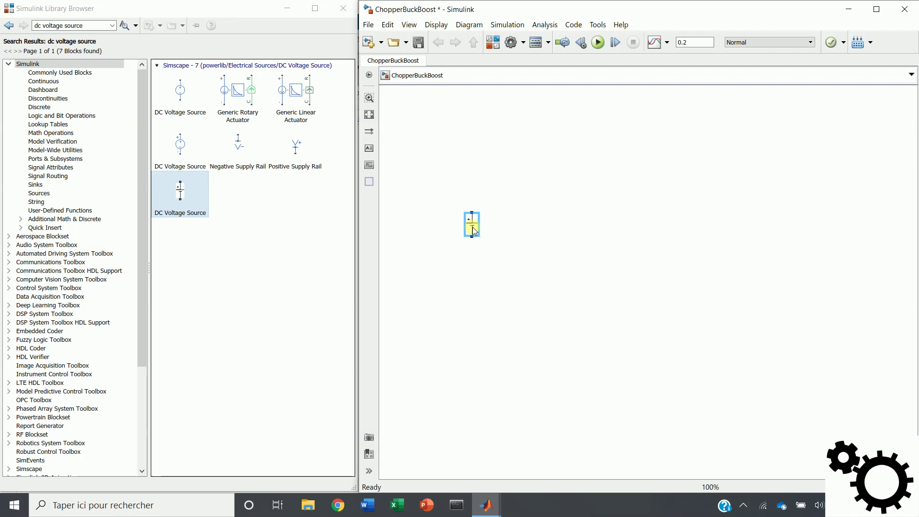
double_click(473, 231)
double_click(539, 226)
text(20)
key(Return)
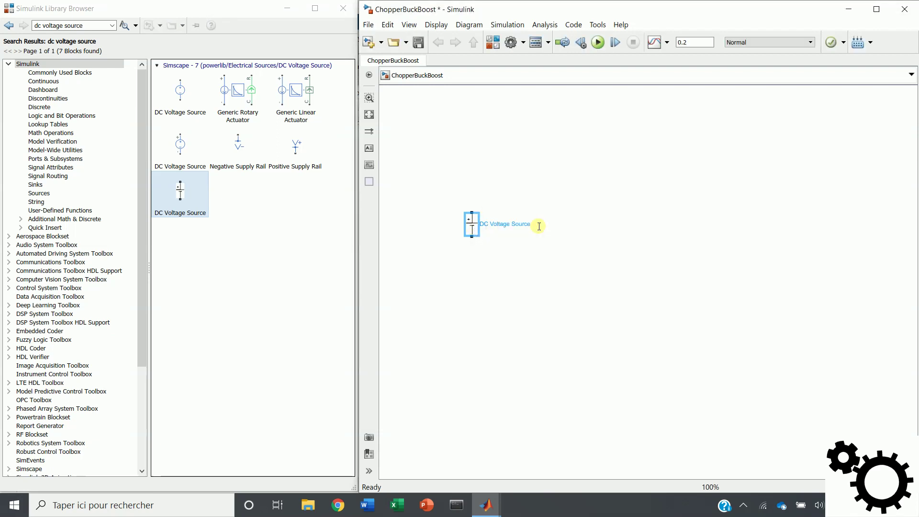
Find the Ideal Switch block in the library and place it to the upper right of the voltage source
click(68, 24)
text(ideal switch)
key(Return)
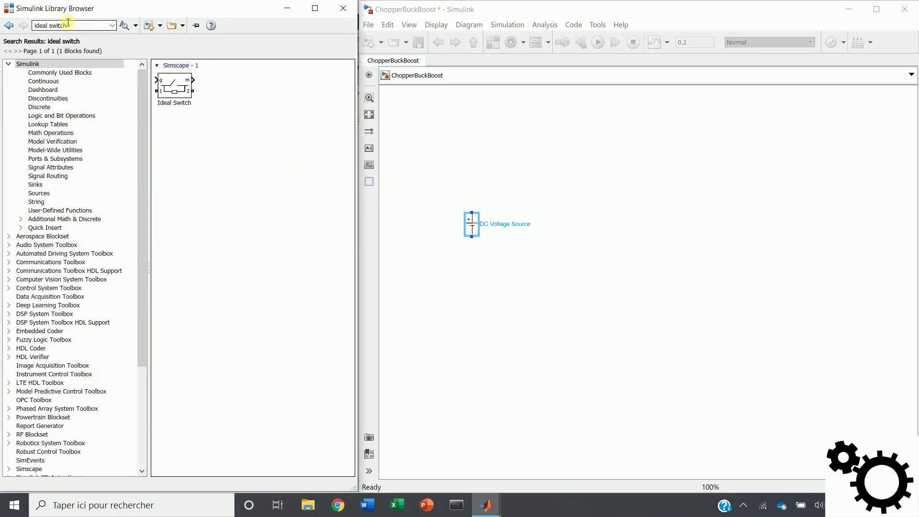
drag(175, 86, 580, 200)
Find the Simulink Pulse Generator block in the library and place it above the DC voltage source
click(105, 24)
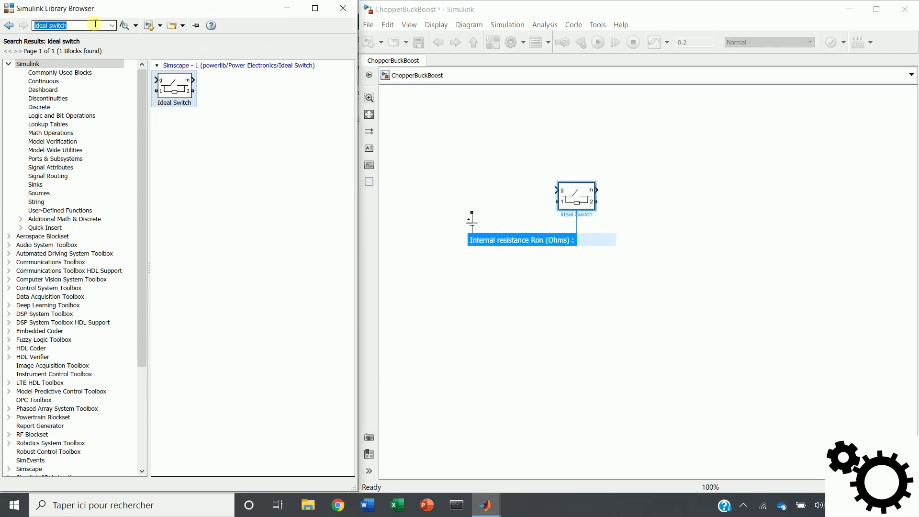
text(pulse)
key(Down)
key(Return)
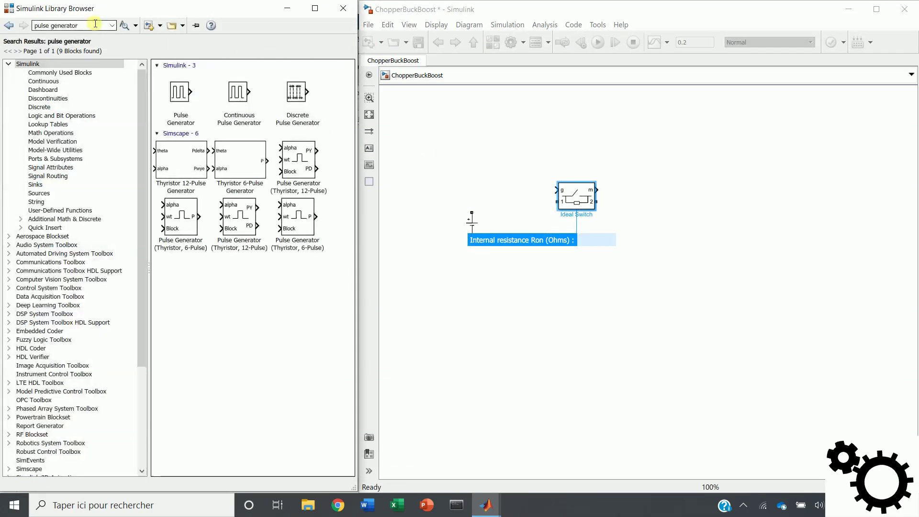
drag(185, 91, 479, 171)
Set the pulse generator's period to 0.00005 s and pulse width to 75 %, and connect its output to the ideal switch's gate input
double_click(480, 170)
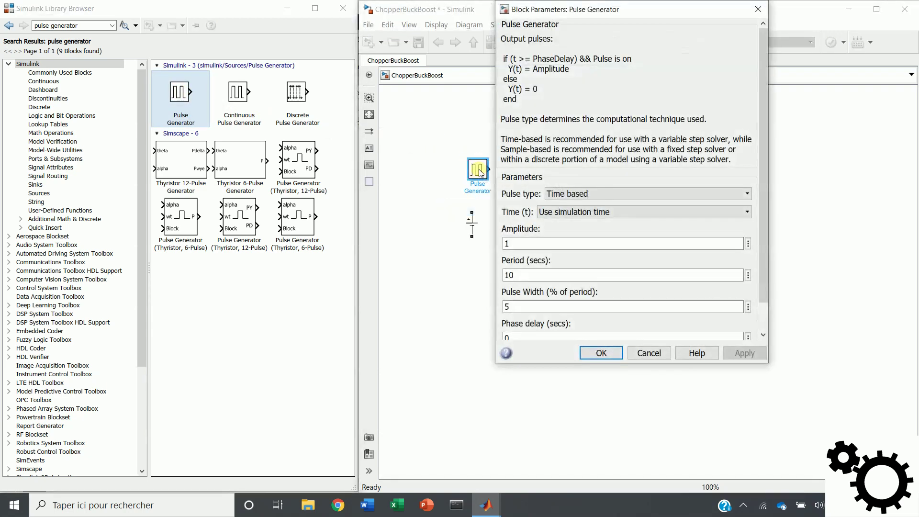
double_click(535, 273)
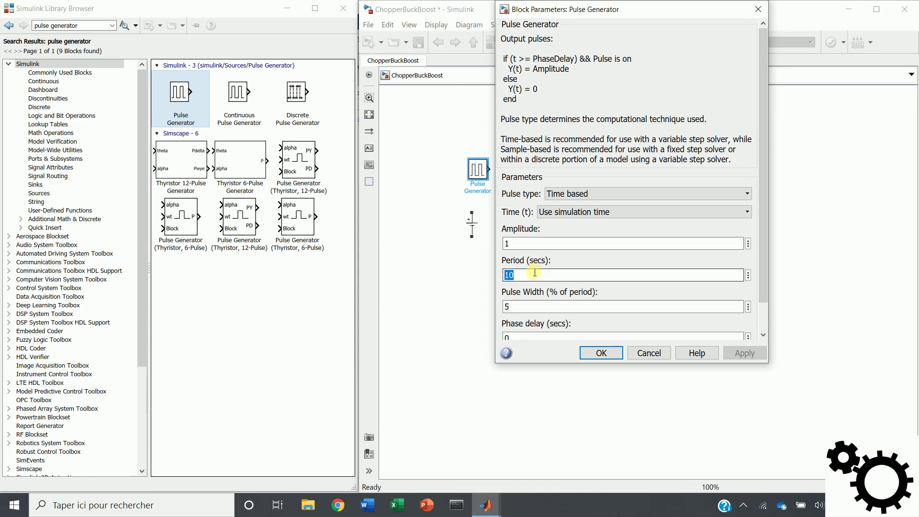
text(0.00005)
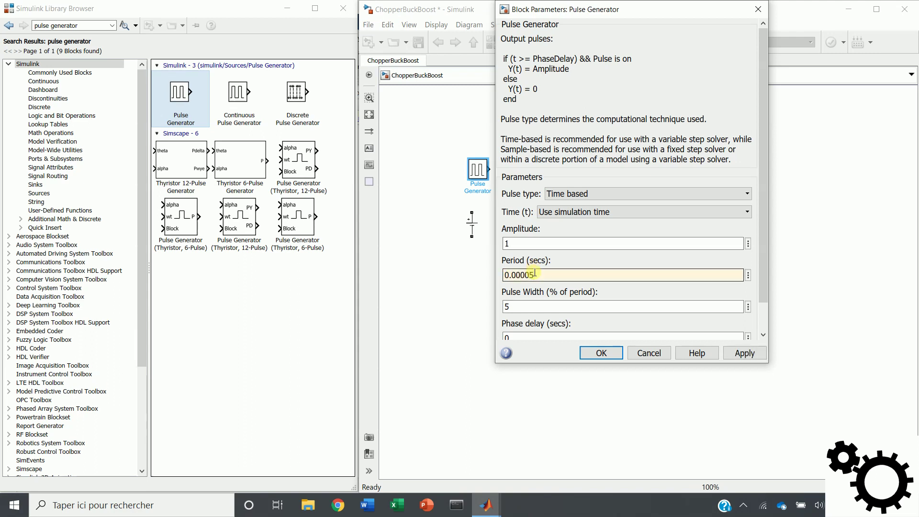
double_click(533, 302)
text(75)
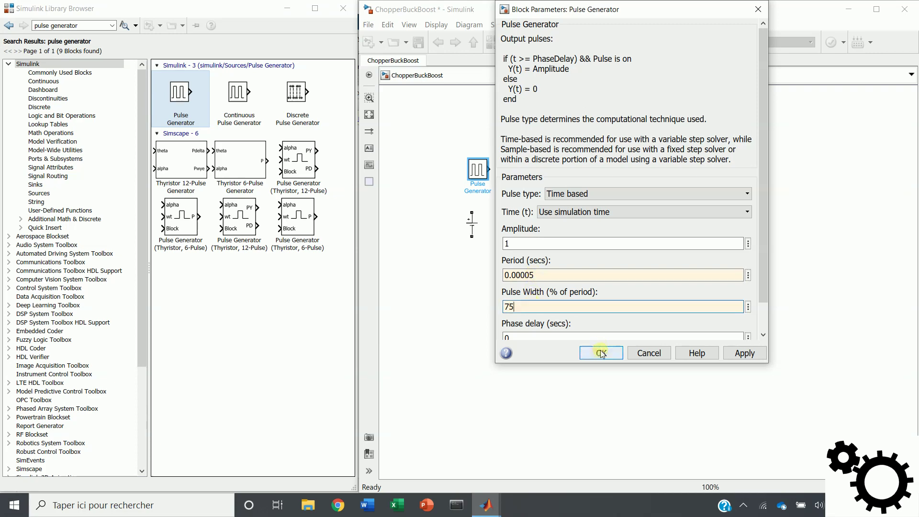
click(599, 352)
drag(491, 172, 553, 190)
Add the powerlib Power Electronics Diode block beyond the ideal switch and flip it left-right
click(96, 26)
text(diode)
key(Return)
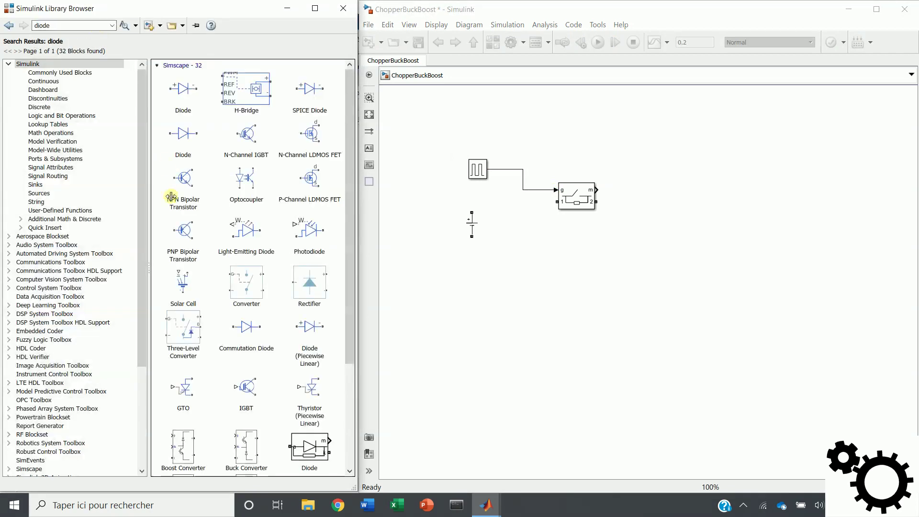
drag(306, 448, 677, 198)
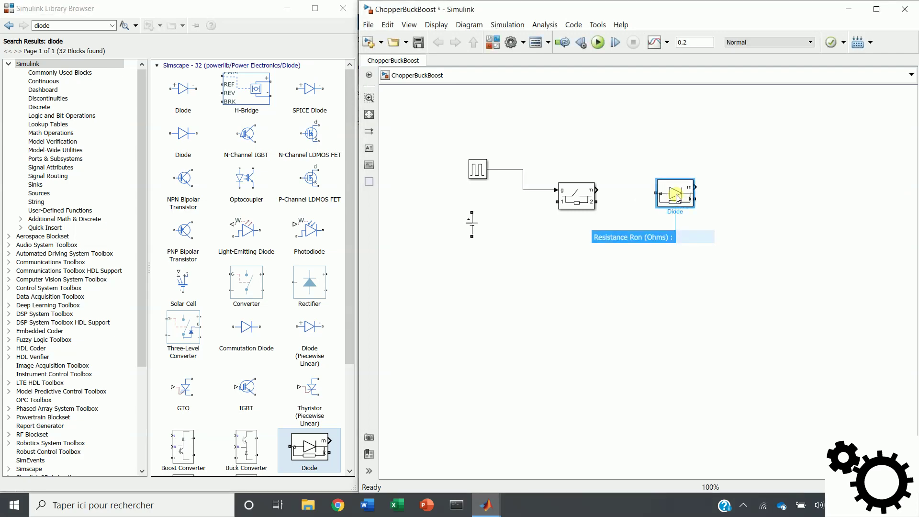
right_click(676, 195)
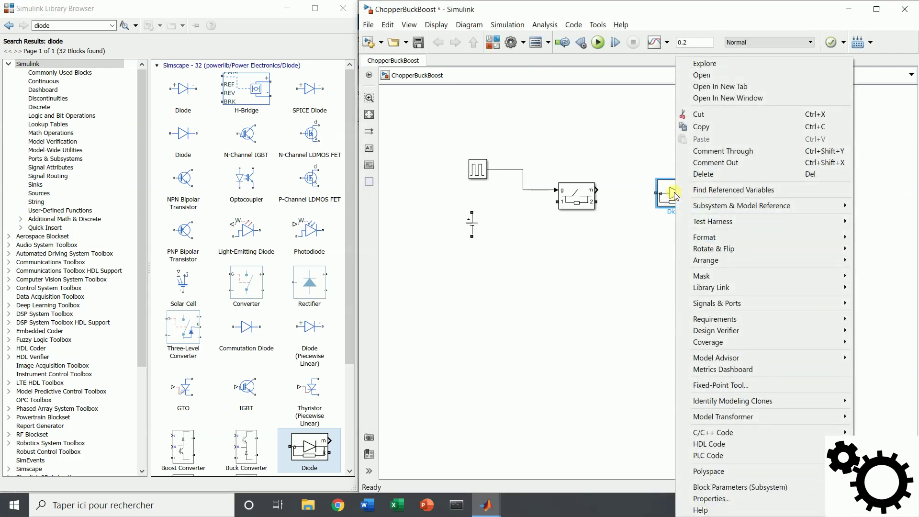
mouse_move(715, 249)
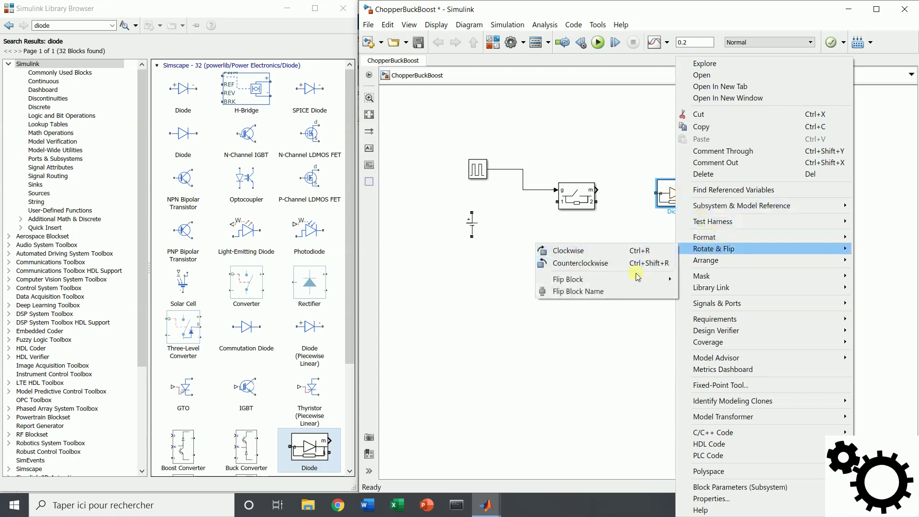
mouse_move(637, 279)
click(701, 280)
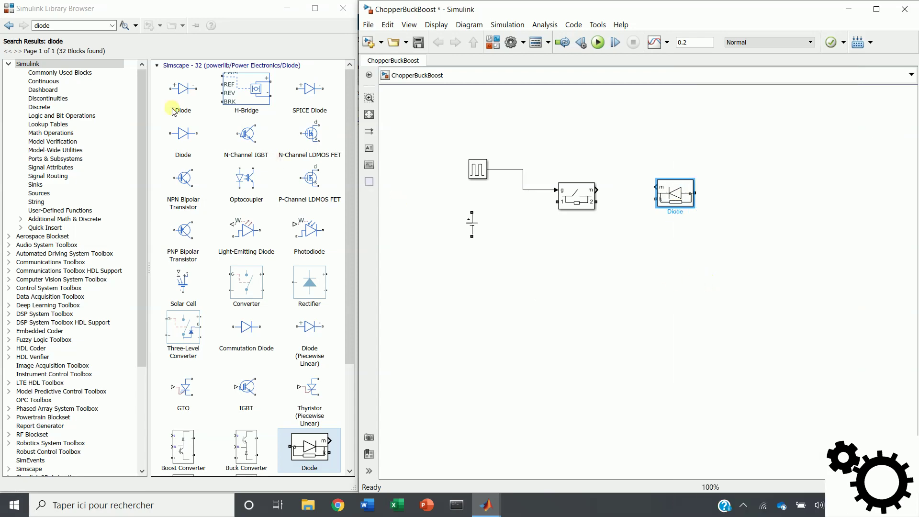
Remove the decimal digit from the diode's forward voltage Vf and apply the change
double_click(680, 191)
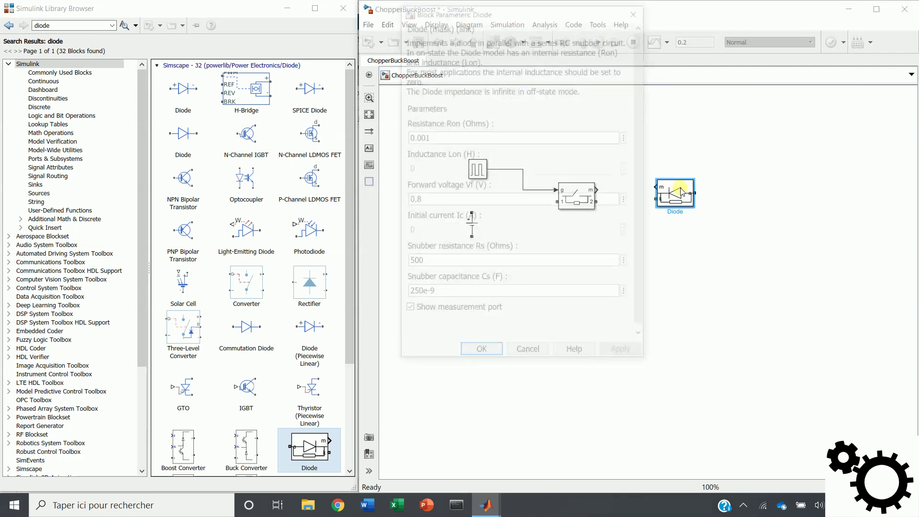
click(437, 200)
key(BackSpace)
key(Return)
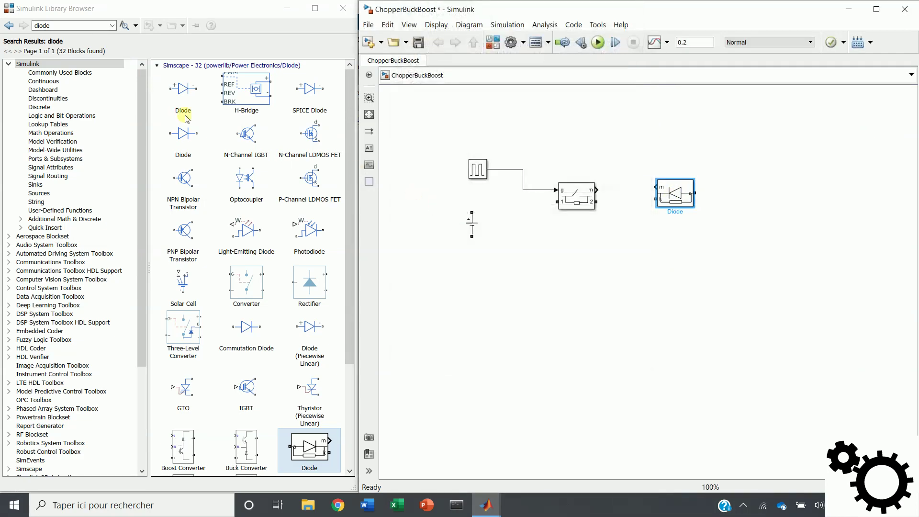
Add a Series RLC Branch block below and between the switch and the diode, and rotate it clockwise
click(85, 25)
text(RLC)
key(Return)
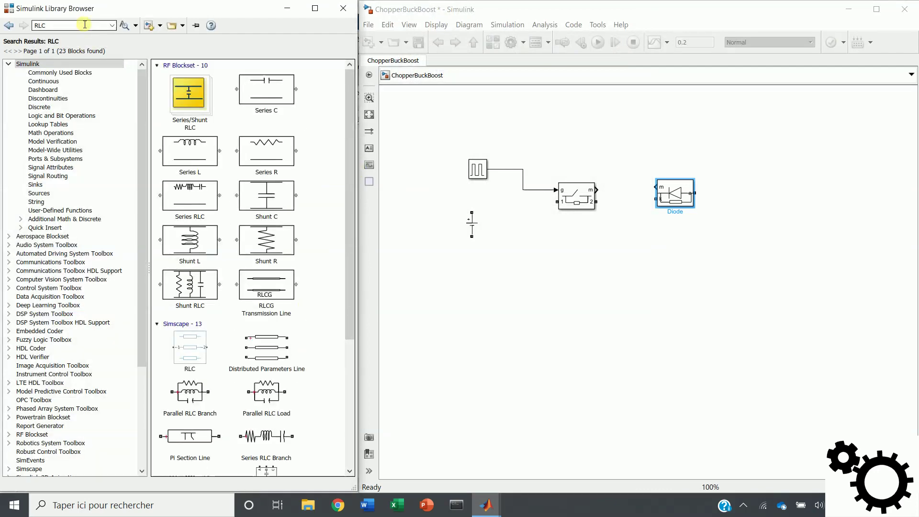
drag(257, 435, 637, 270)
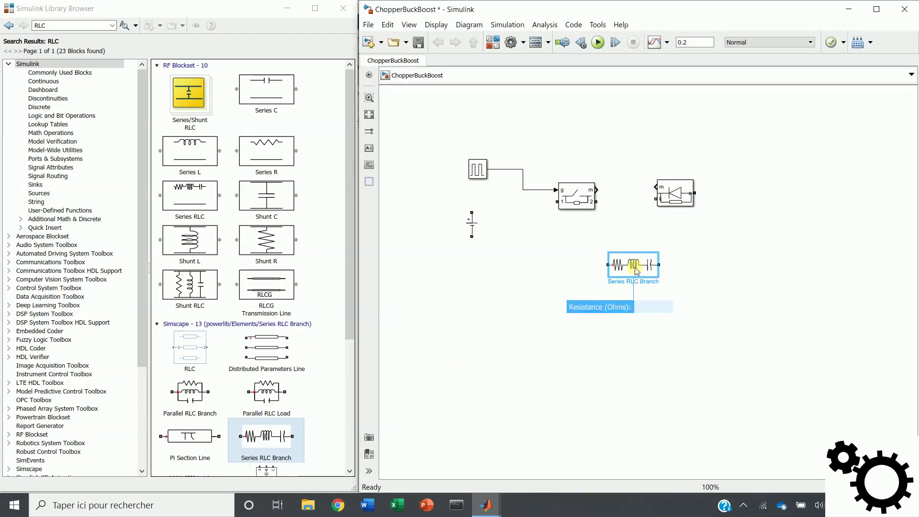
right_click(636, 269)
mouse_move(675, 158)
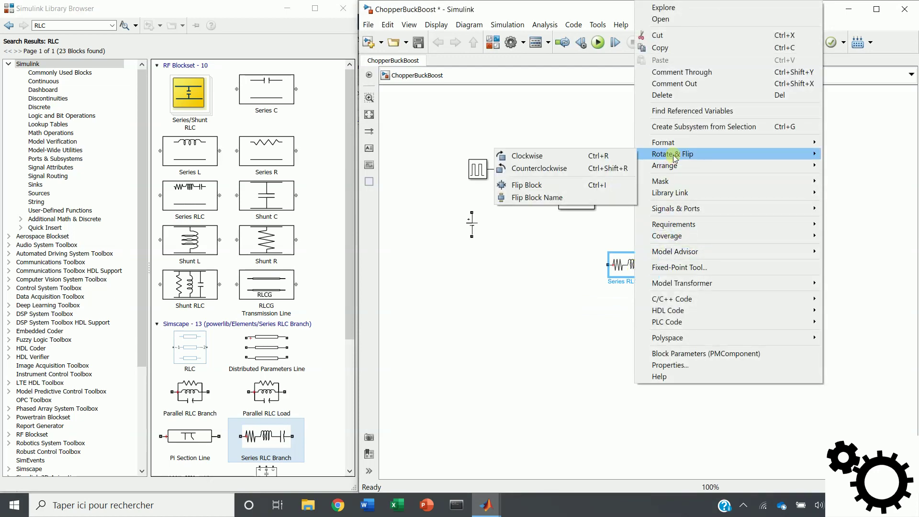
click(617, 156)
Set the series RLC branch's type to L, keeping the inductance at 1e-3 H
double_click(635, 274)
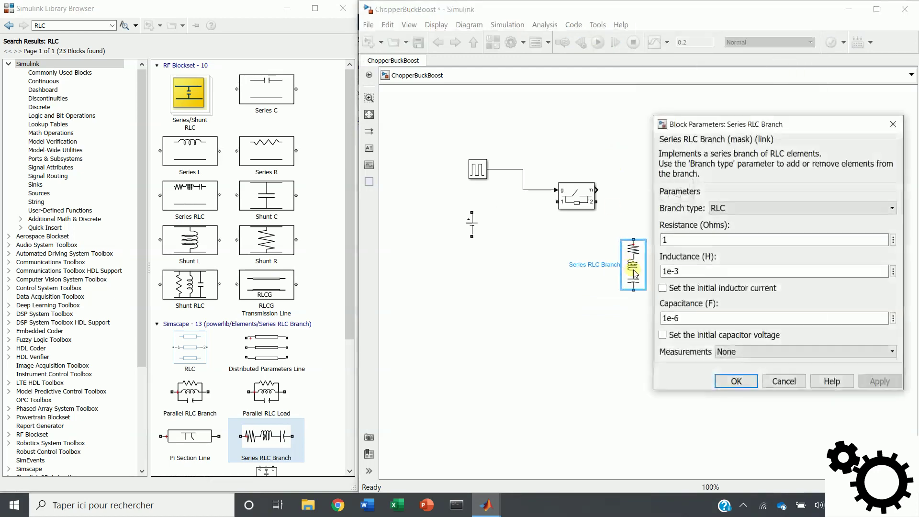
click(718, 208)
click(722, 239)
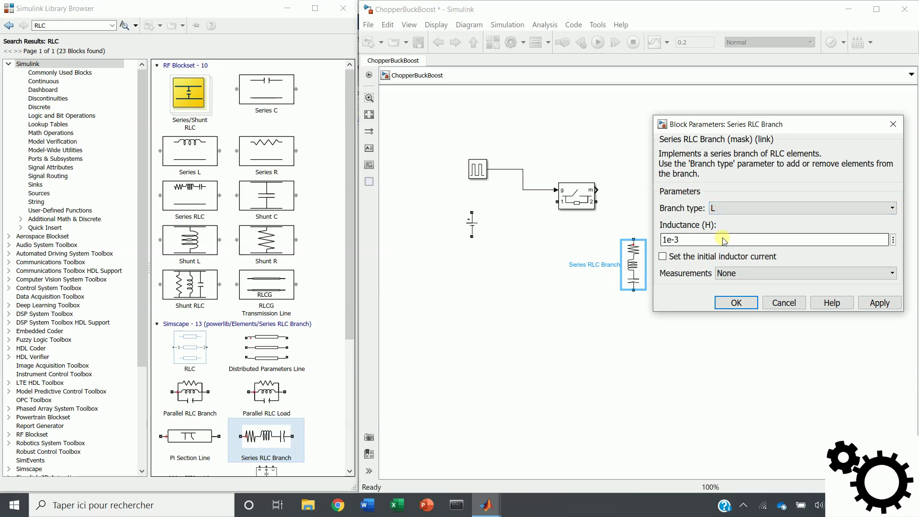
click(724, 302)
Copy the inductor branch to its right and set the copy's branch type to C with a capacitance of 1e-6 F
drag(637, 269, 732, 268)
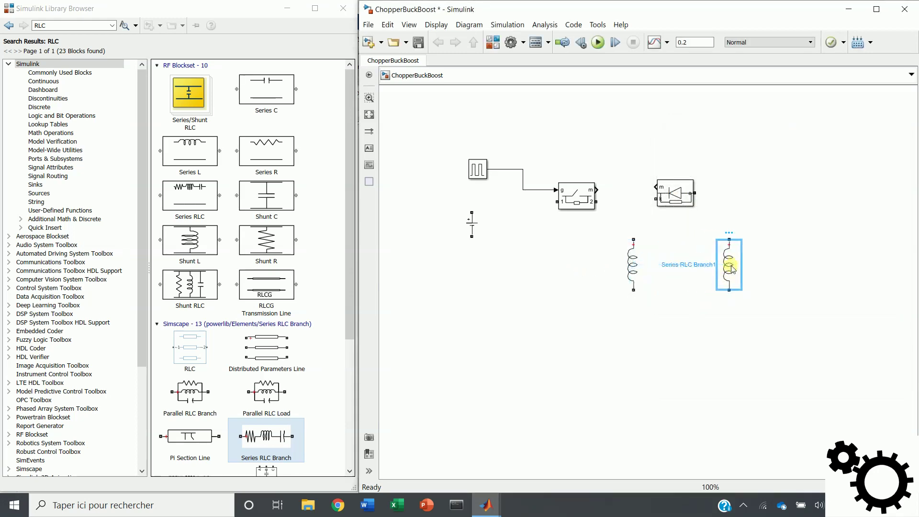
double_click(731, 268)
click(632, 247)
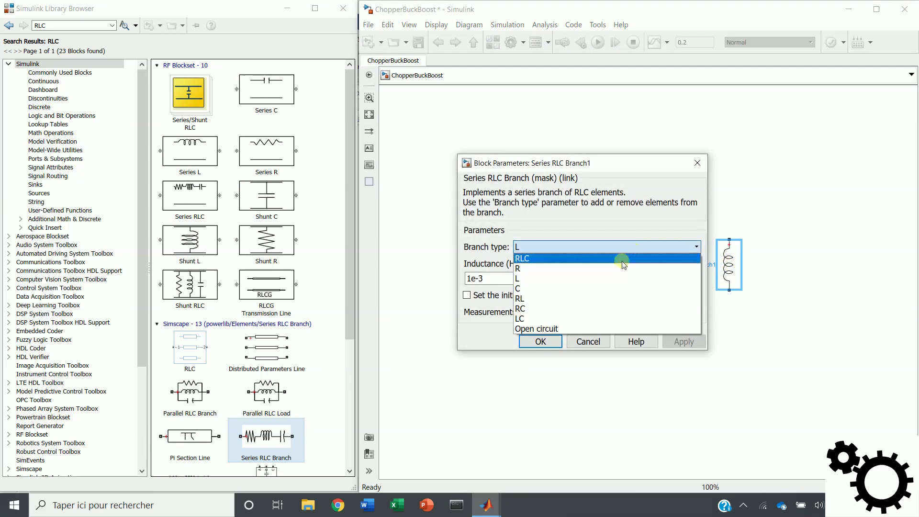
click(598, 288)
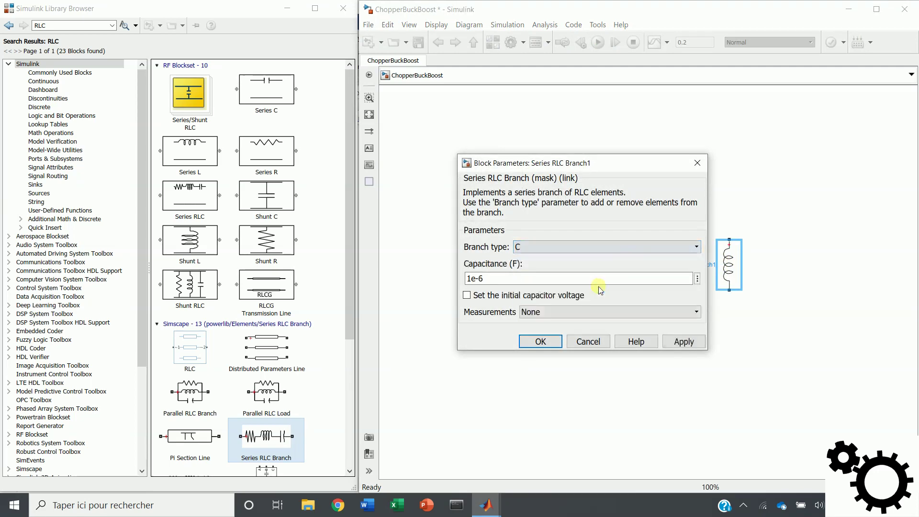
click(540, 341)
Paste another branch to the right of the capacitor and set it to type R with a resistance of 10 ohms
key(ctrl+v)
drag(754, 277, 803, 254)
double_click(804, 260)
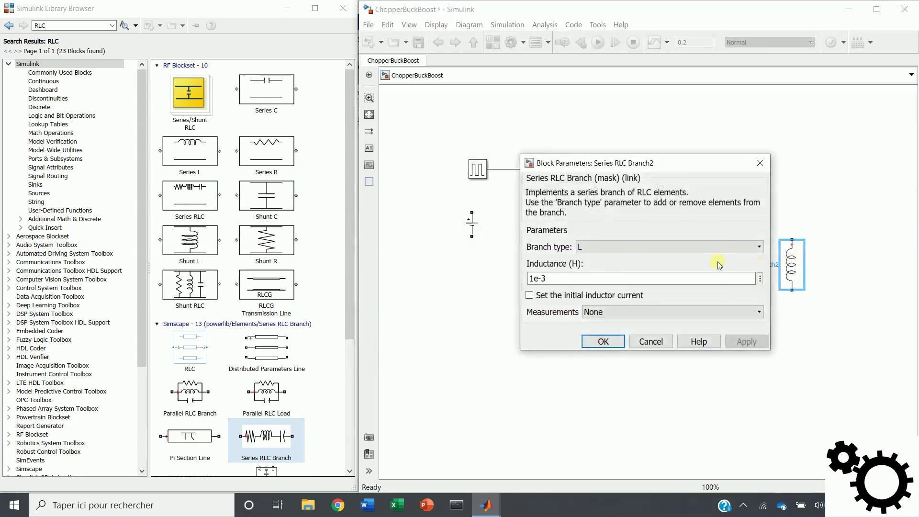
click(692, 248)
click(639, 269)
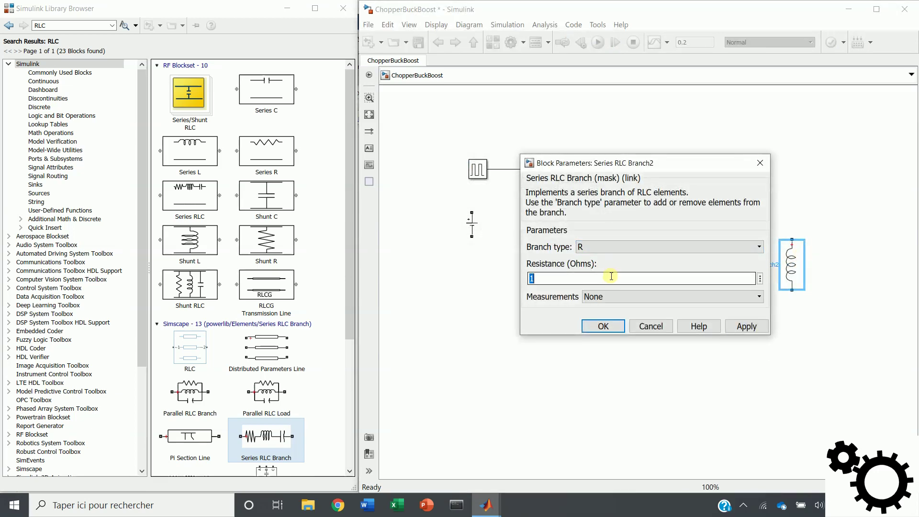
text(10)
key(Return)
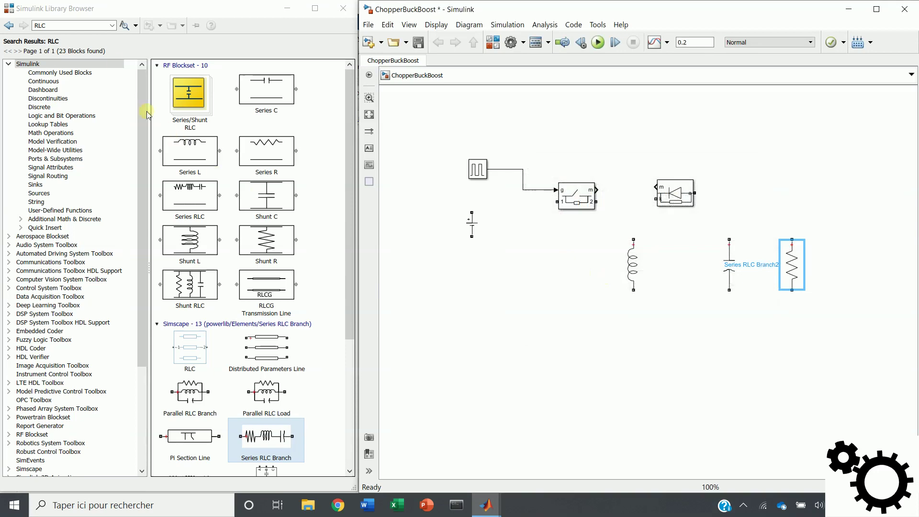
Add a Current Measurement block directly below the inductor and rotate it clockwise
click(82, 27)
text(cur)
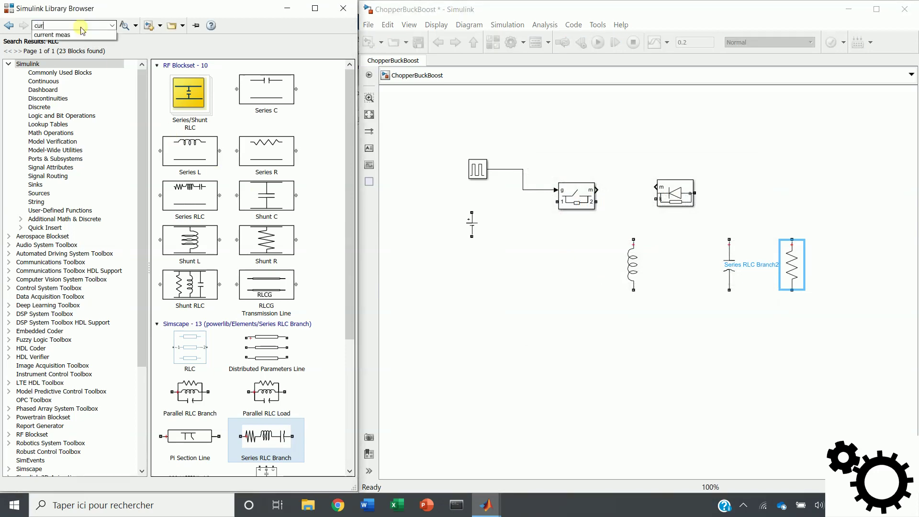
text(rent meas)
click(81, 34)
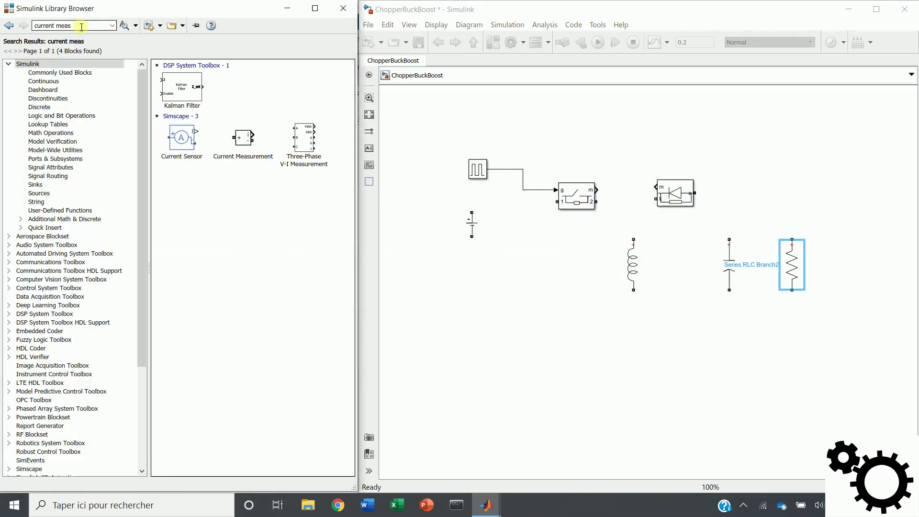
drag(244, 144, 639, 321)
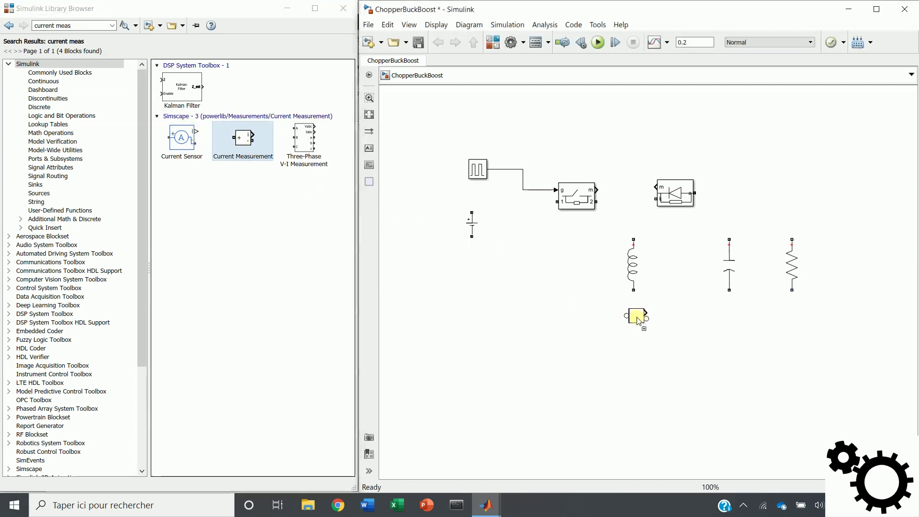
right_click(638, 320)
mouse_move(668, 195)
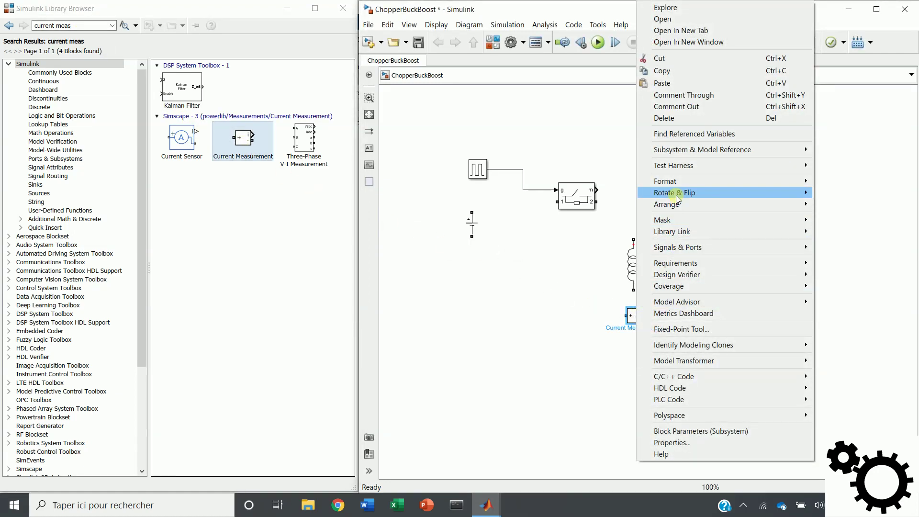
click(616, 195)
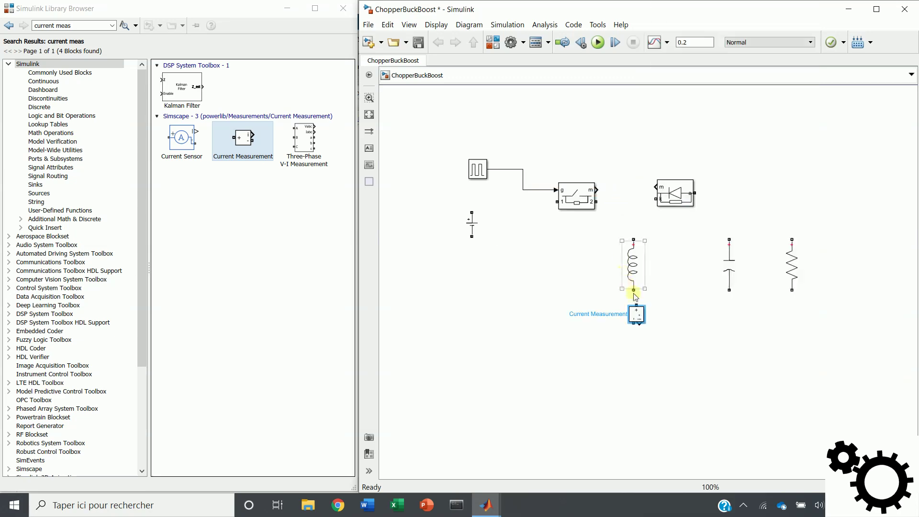
Place a copy of the Current Measurement block between the switch and the diode and rotate it clockwise
drag(636, 316, 630, 203)
right_click(630, 203)
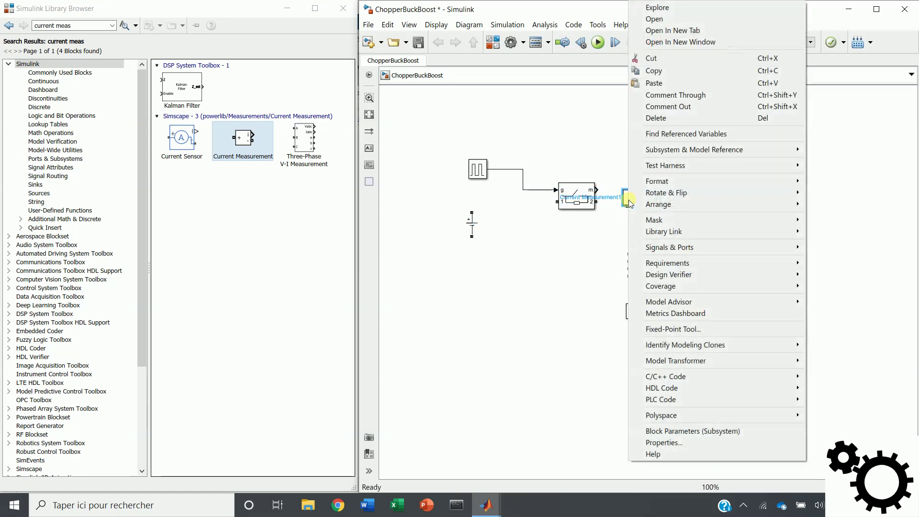
mouse_move(679, 192)
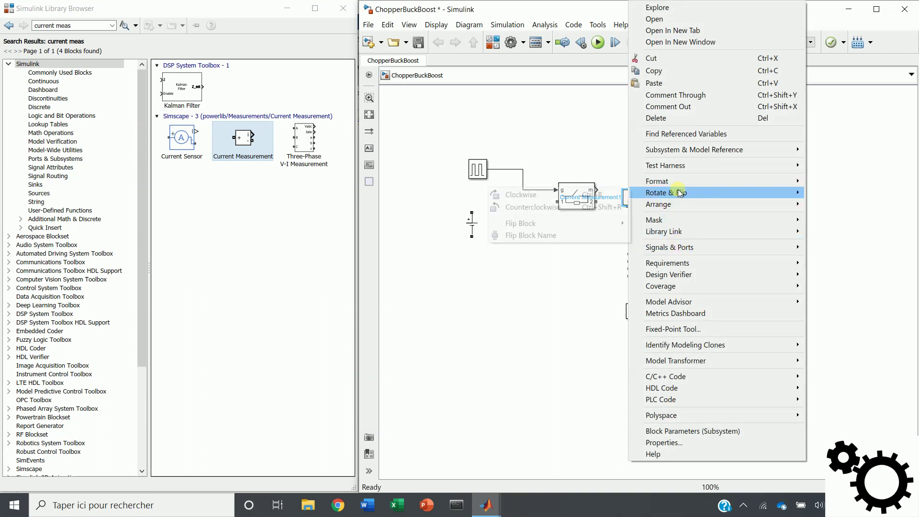
click(577, 204)
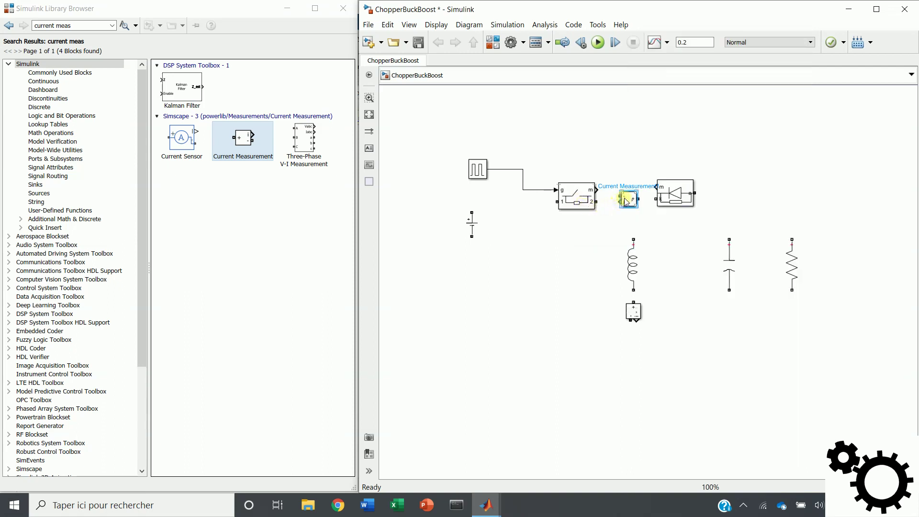
Search the library for voltage measurement and place a Voltage Measurement block beside the resistor, on its outer side
click(51, 25)
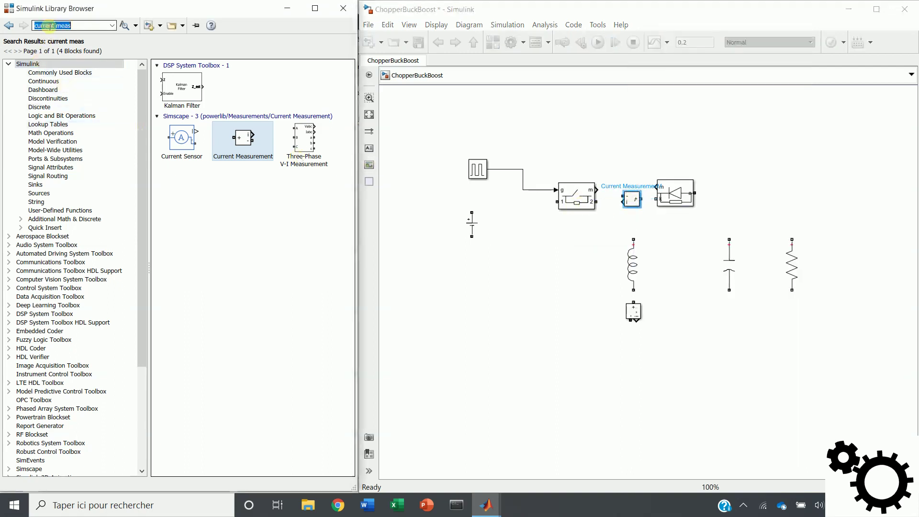
text(voltage)
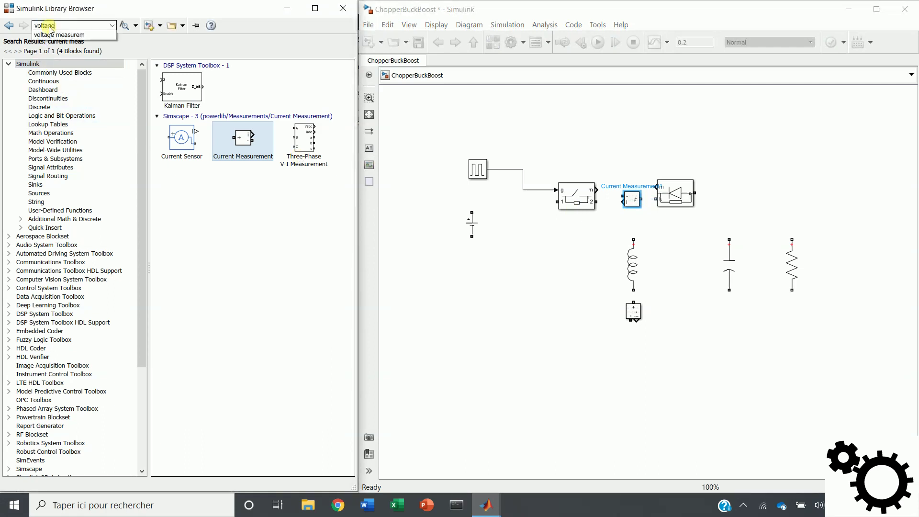
click(55, 34)
drag(181, 89, 850, 277)
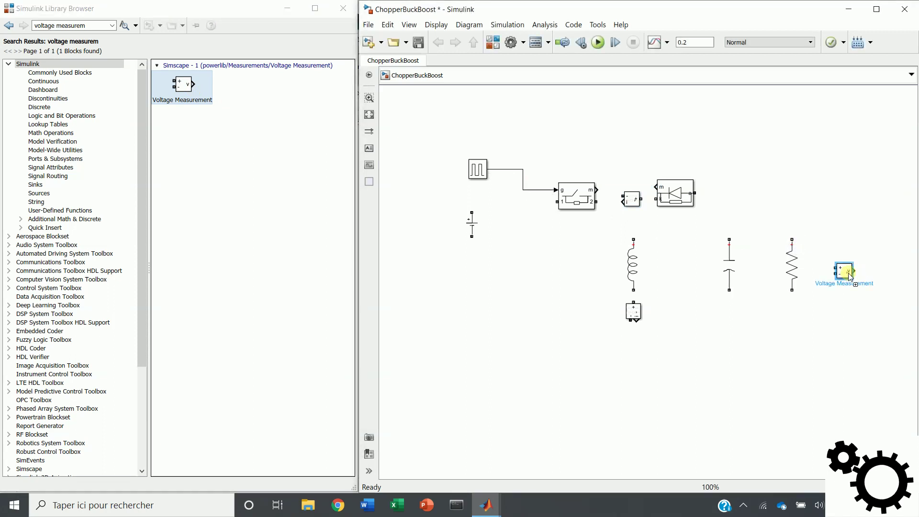
Wire the source, switch and inductor with its current measurement into a loop, and connect the second current measurement, diode and capacitor across the inductor branch
mouse_move(557, 204)
mouse_down()
mouse_move(490, 203)
mouse_move(473, 211)
mouse_move(470, 232)
mouse_move(638, 324)
mouse_move(640, 247)
mouse_move(596, 201)
mouse_move(622, 196)
mouse_up()
click(473, 234)
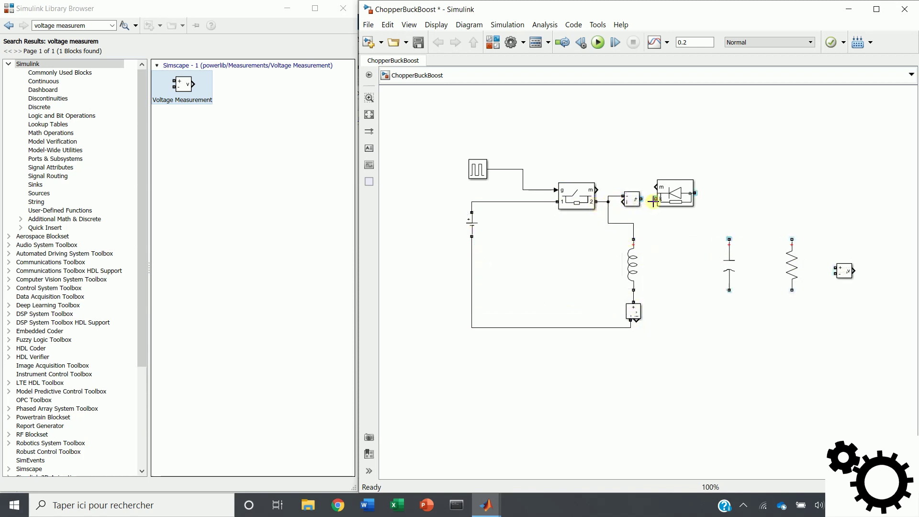
drag(694, 193, 729, 239)
mouse_move(729, 290)
mouse_down()
mouse_move(685, 329)
mouse_move(632, 328)
mouse_up()
Connect the resistor in parallel with the capacitor and wire the Voltage Measurement block across the resistor
drag(792, 239, 729, 193)
drag(792, 290, 737, 327)
drag(835, 274, 792, 307)
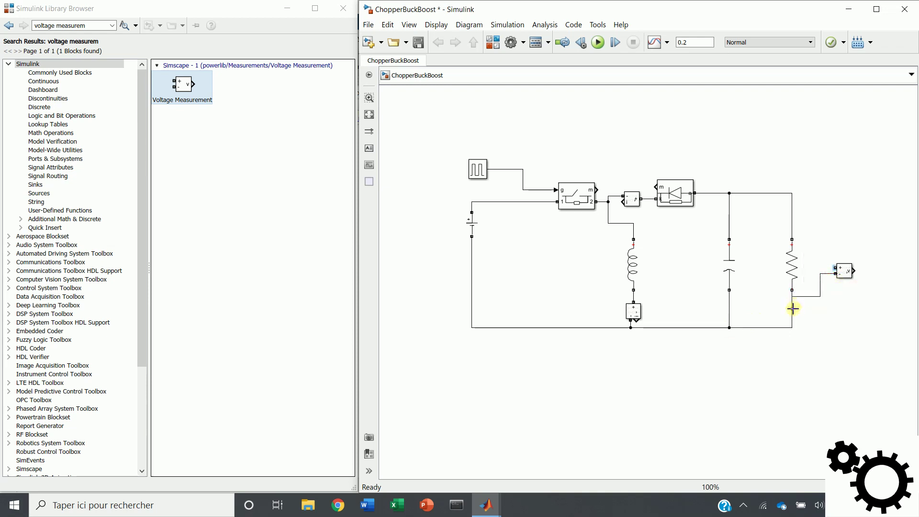
drag(830, 268, 791, 225)
Search the library for scope and place a Scope block with 4 input ports above the voltage measurement
triple_click(95, 25)
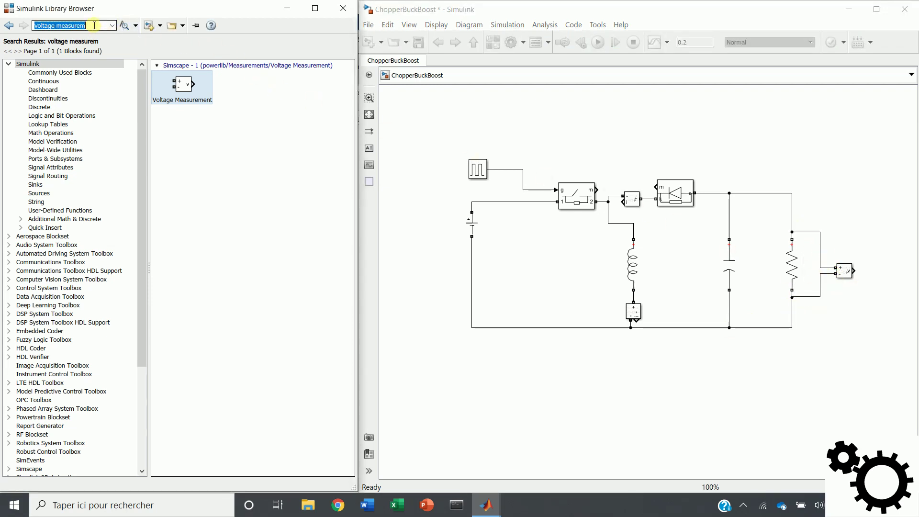
text(scope)
key(Return)
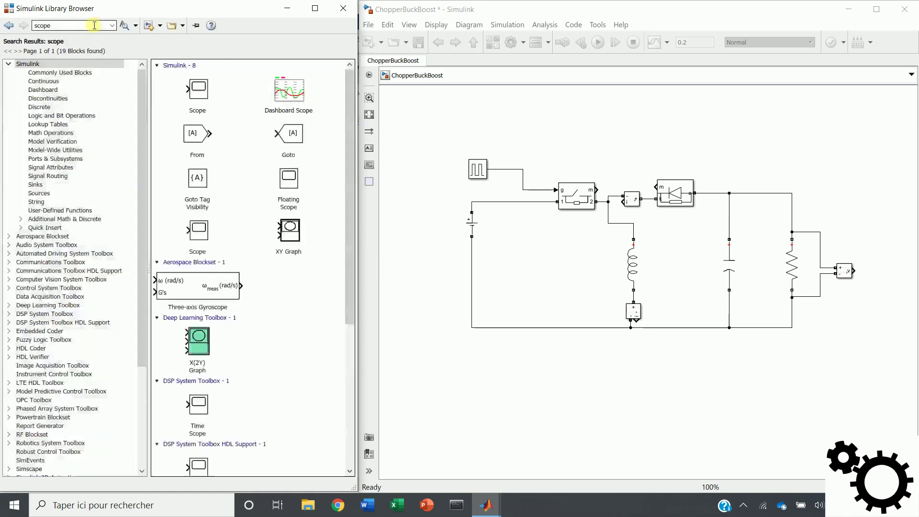
click(196, 88)
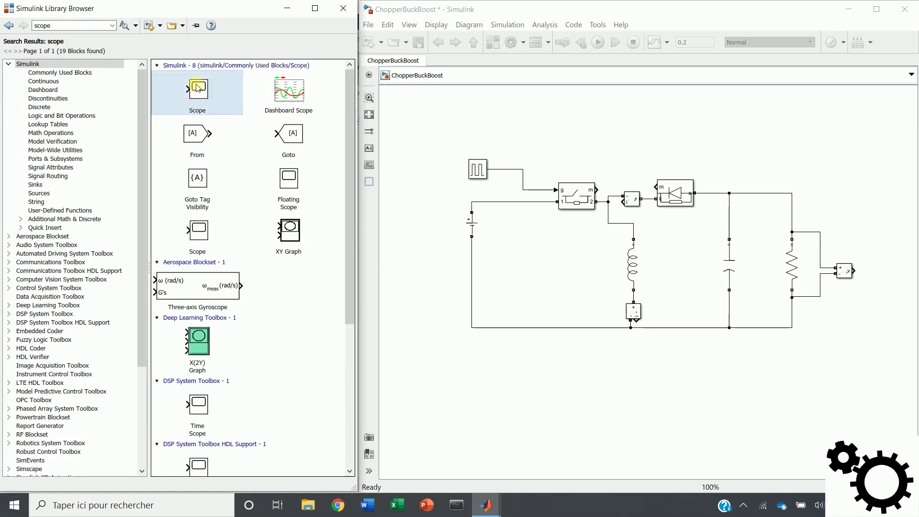
drag(585, 134, 859, 165)
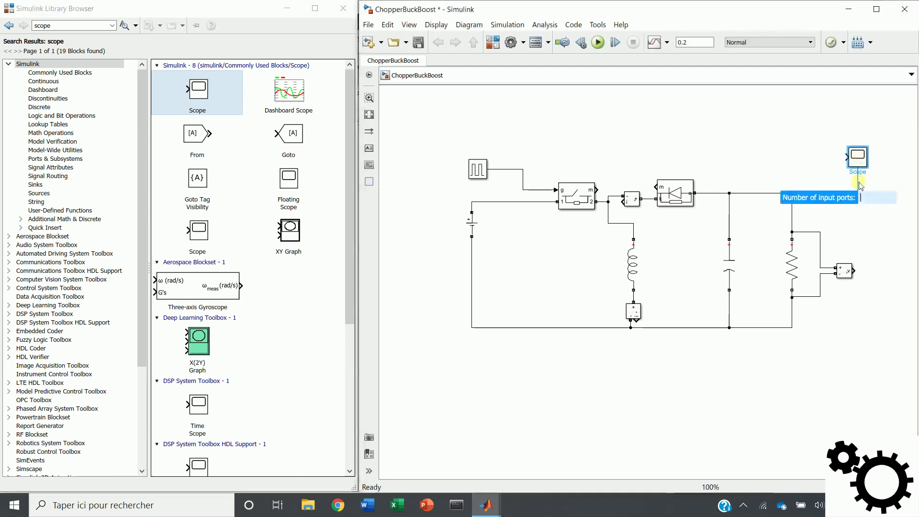
text(4)
key(Return)
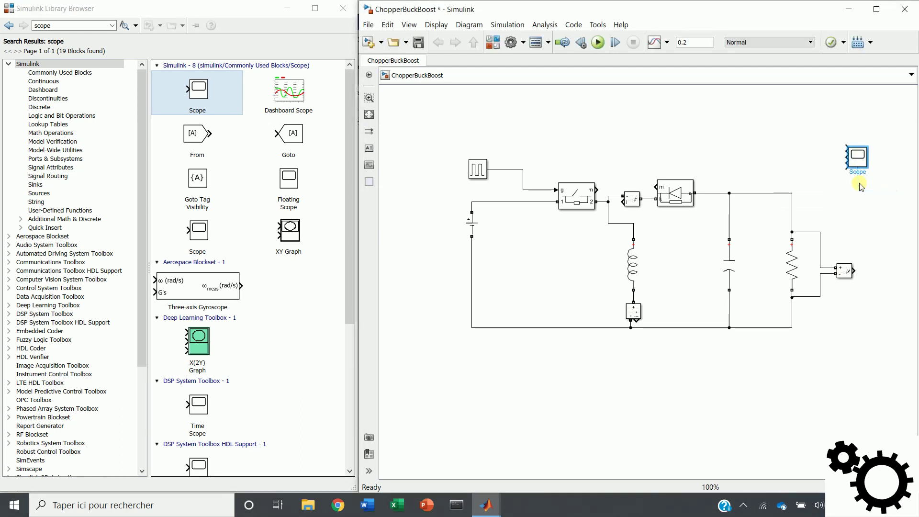
Connect the four Scope inputs, in order, to the pulse signal, inductor current, diode current and output voltage
drag(850, 148, 524, 170)
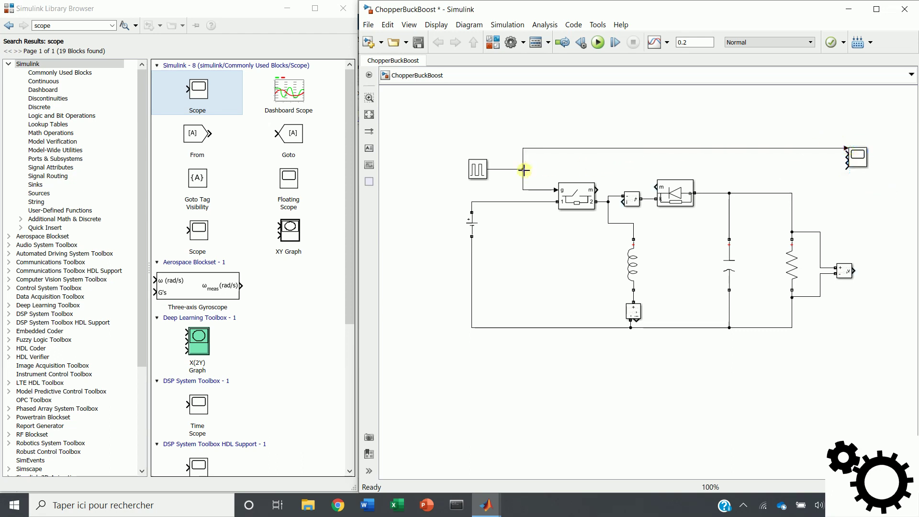
drag(848, 154, 636, 322)
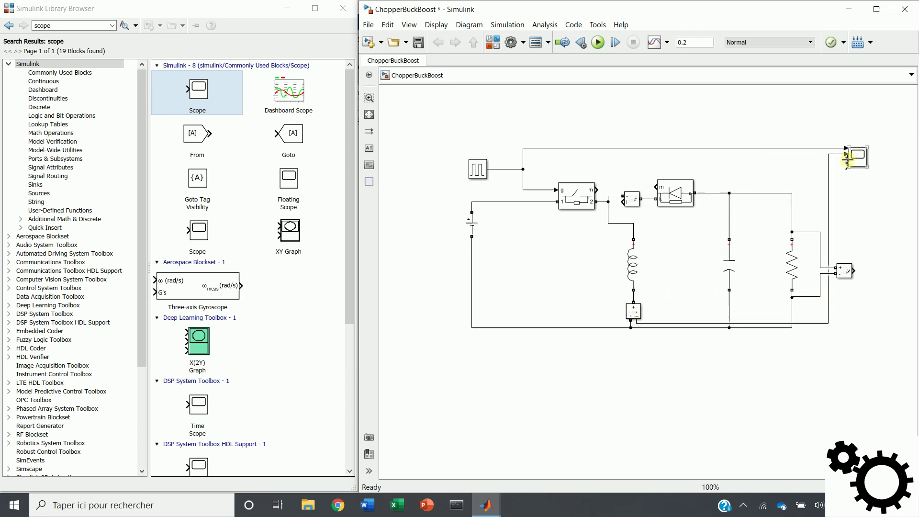
drag(847, 162, 630, 196)
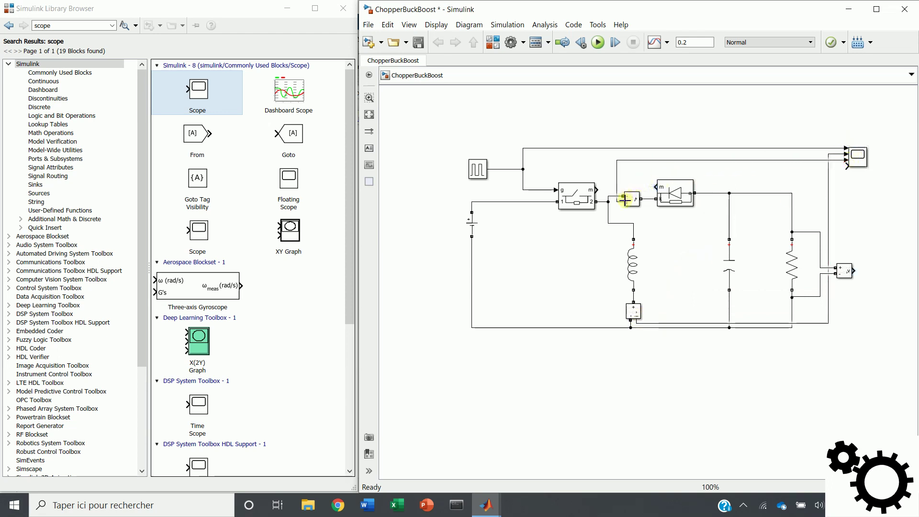
drag(845, 167, 857, 271)
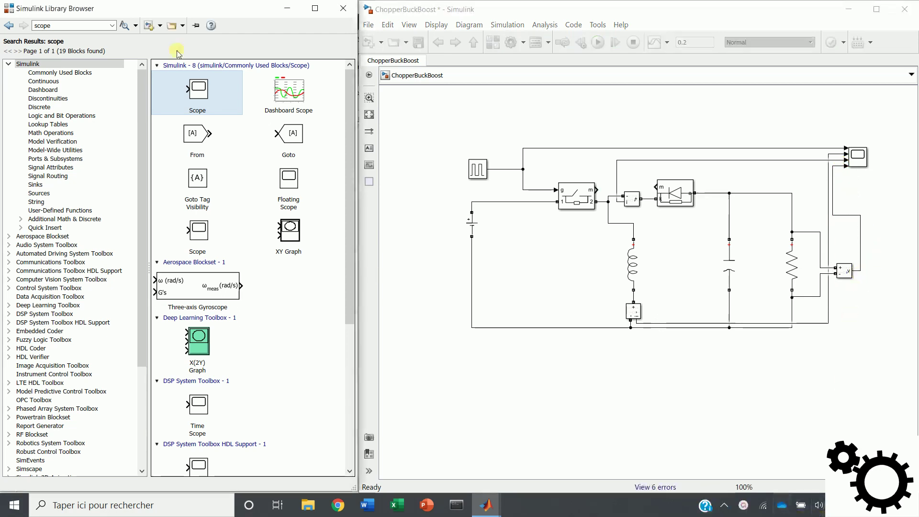
Search the library for powergui and place the block above the pulse generator
double_click(83, 26)
text(powergui)
key(Return)
drag(187, 84, 461, 115)
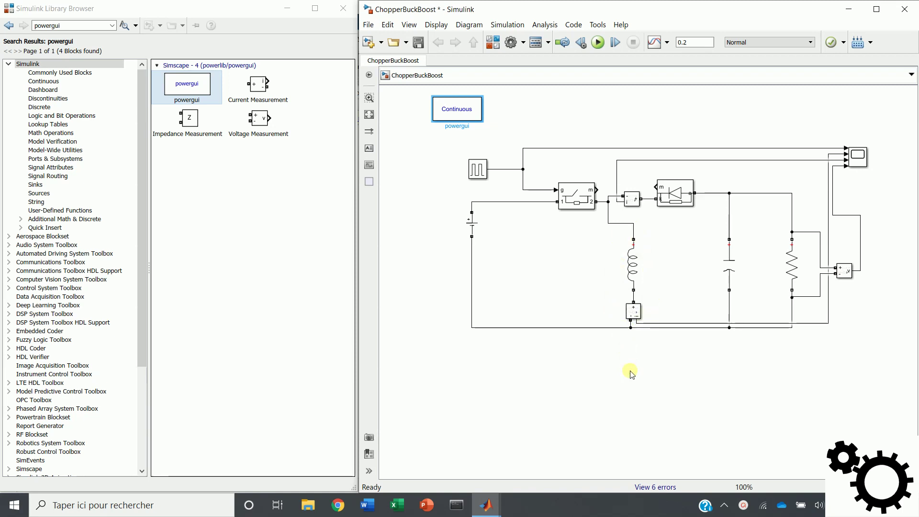
Review the block parameters of the inductor branch and the capacitor branch
double_click(633, 265)
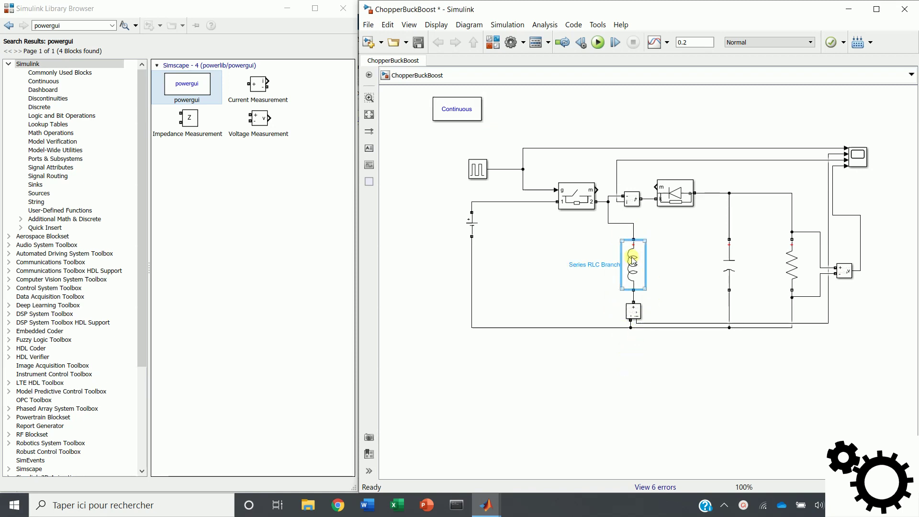
click(690, 281)
drag(665, 283, 694, 282)
drag(728, 307, 729, 277)
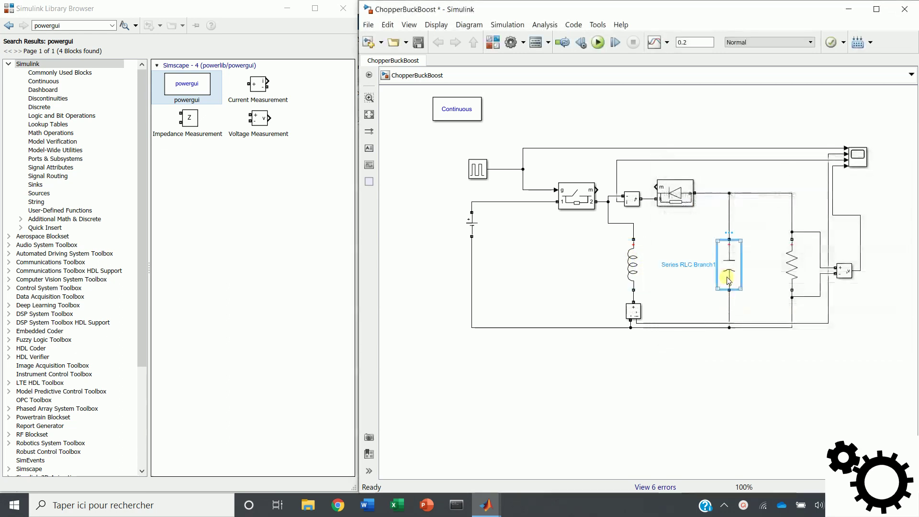
double_click(729, 264)
double_click(550, 283)
click(539, 341)
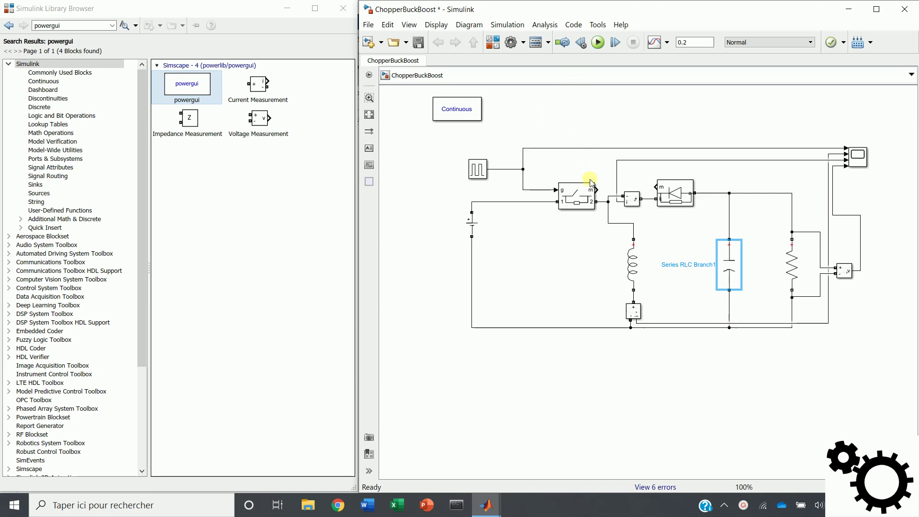
click(677, 194)
click(623, 246)
click(637, 287)
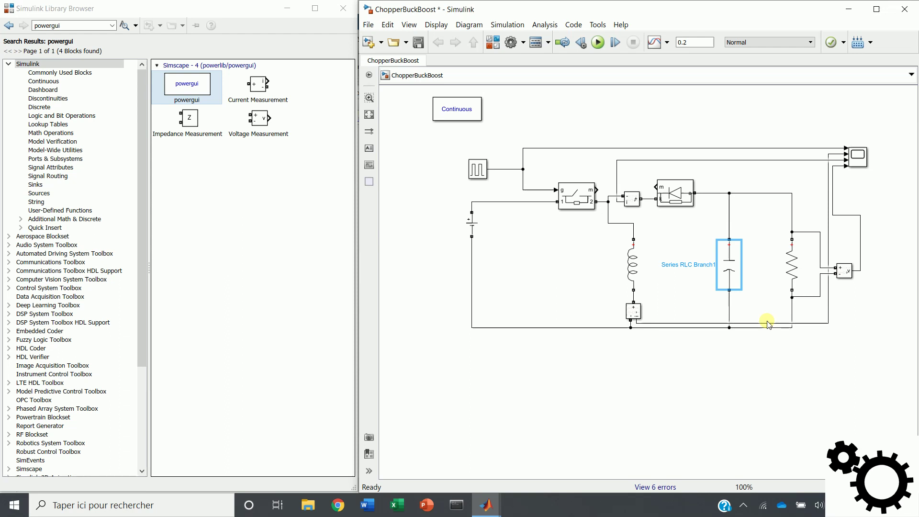
Run the simulation and open the Scope in a maximized window to view the waveforms
click(596, 47)
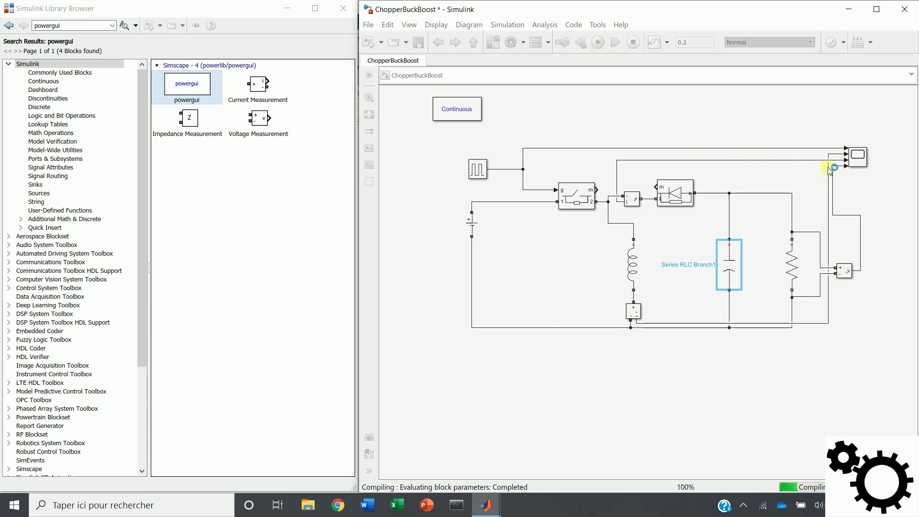
click(861, 160)
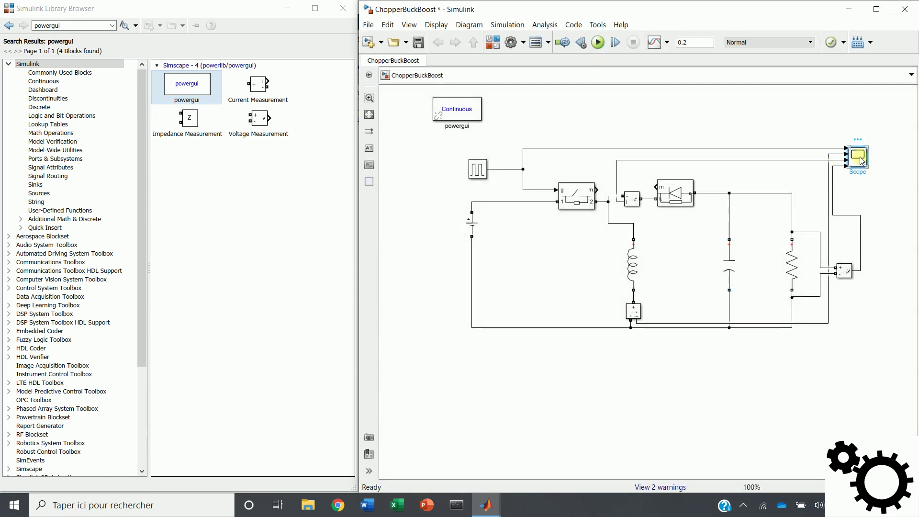
double_click(861, 159)
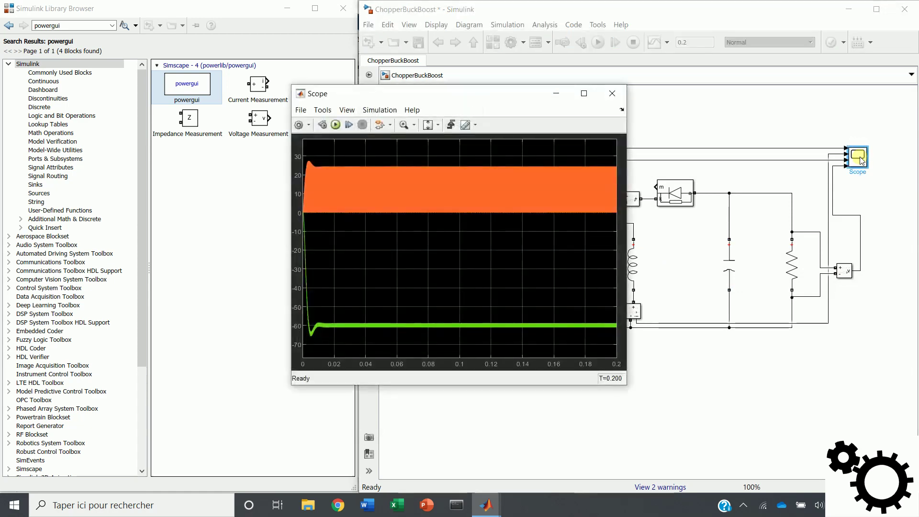
click(583, 93)
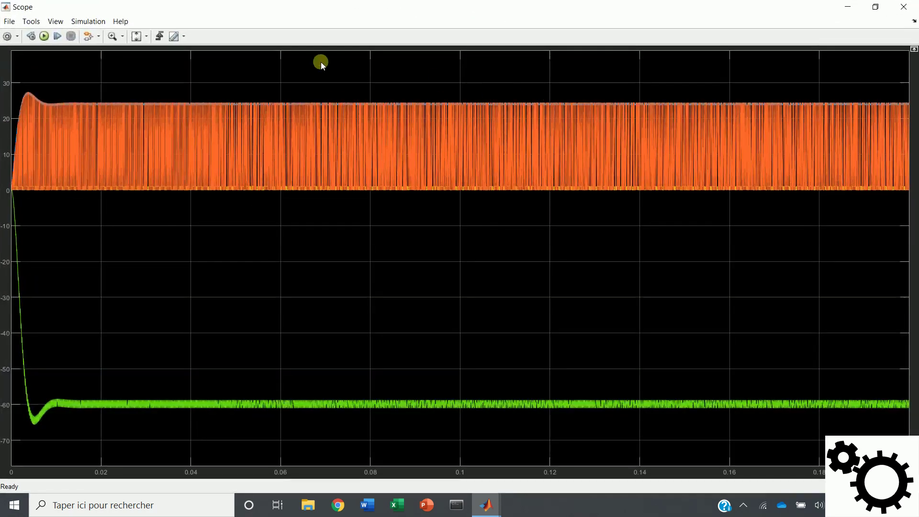
Set the Scope layout to four displays stacked in one column
click(55, 21)
click(70, 35)
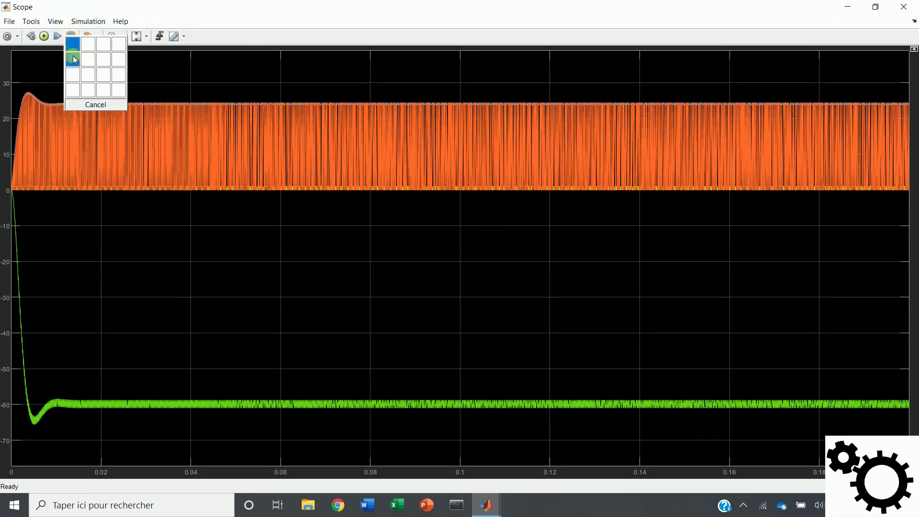
click(76, 87)
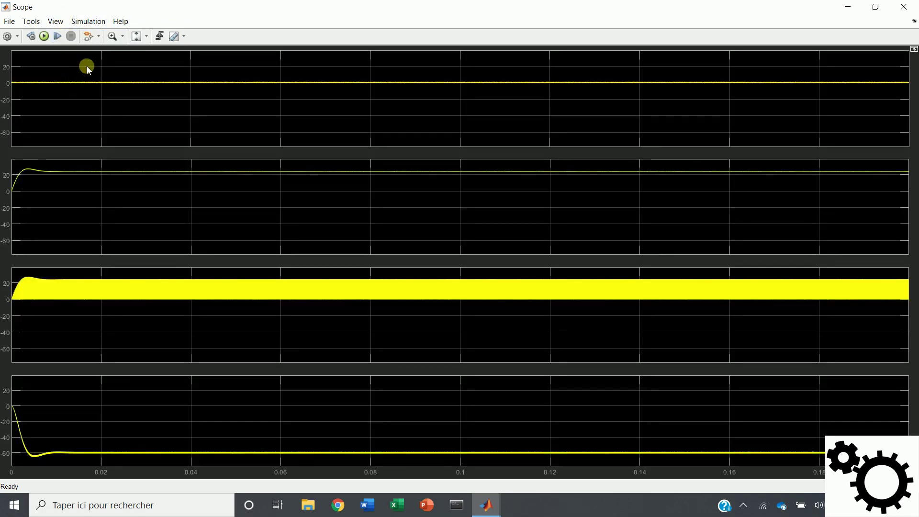
Zoom the Scope's time axis in to about 0.042 to 0.046 s to examine the steady-state waveforms
click(125, 37)
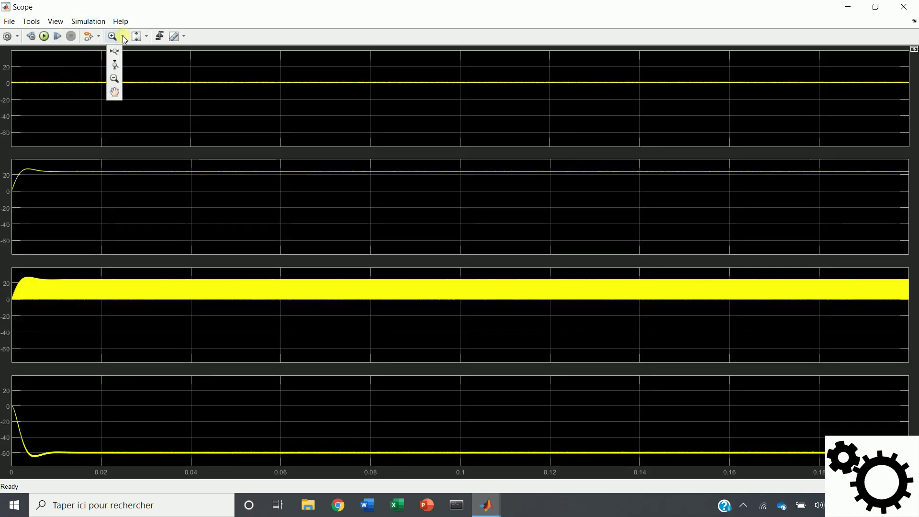
click(115, 68)
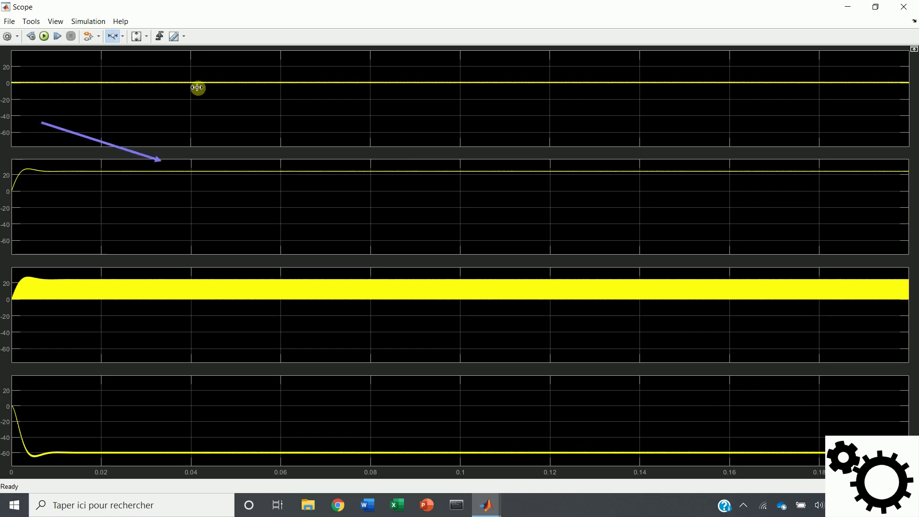
drag(200, 88, 216, 85)
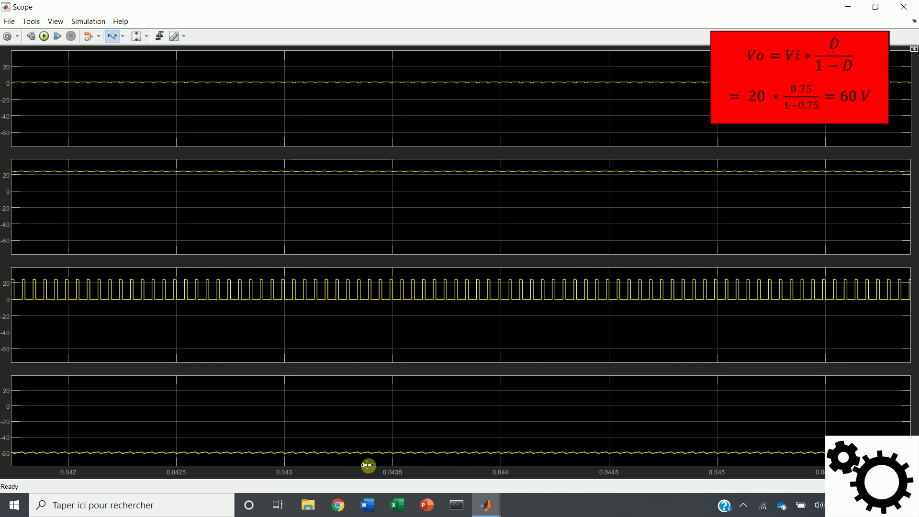
Set the Pulse Generator's pulse width to 25 % of the period in the ChopperBuckBoost model and rerun the simulation
click(488, 503)
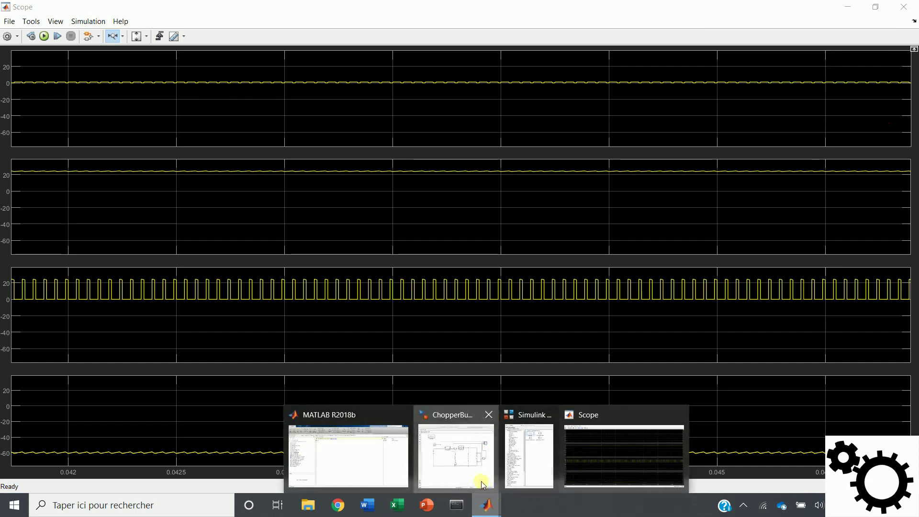
click(474, 467)
click(477, 172)
double_click(477, 180)
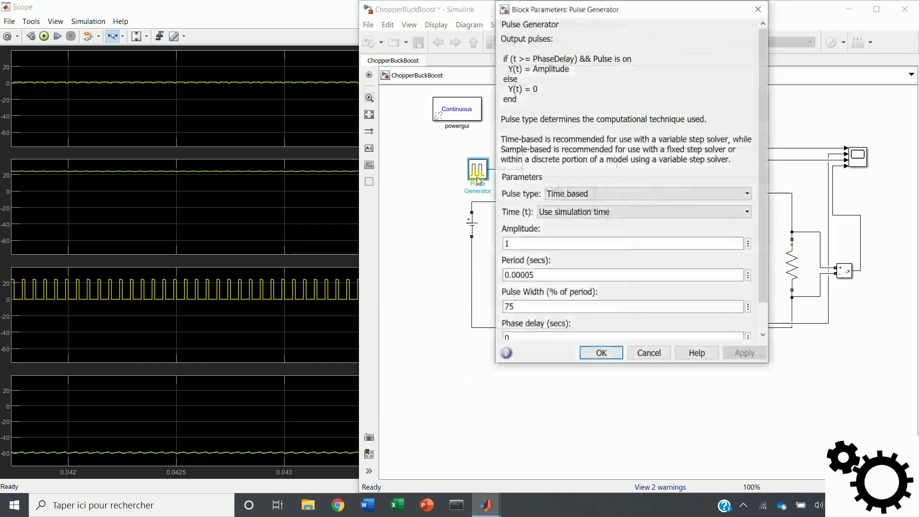
double_click(531, 303)
text(25)
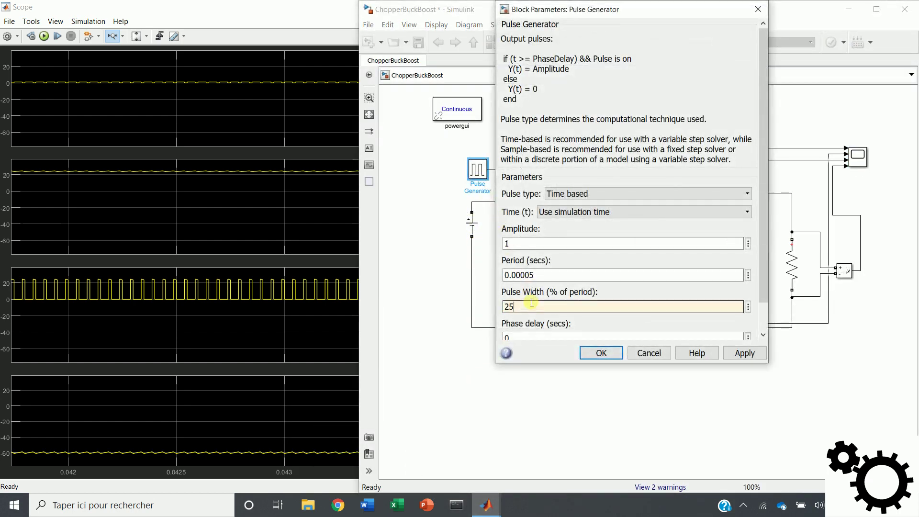
key(Return)
click(603, 47)
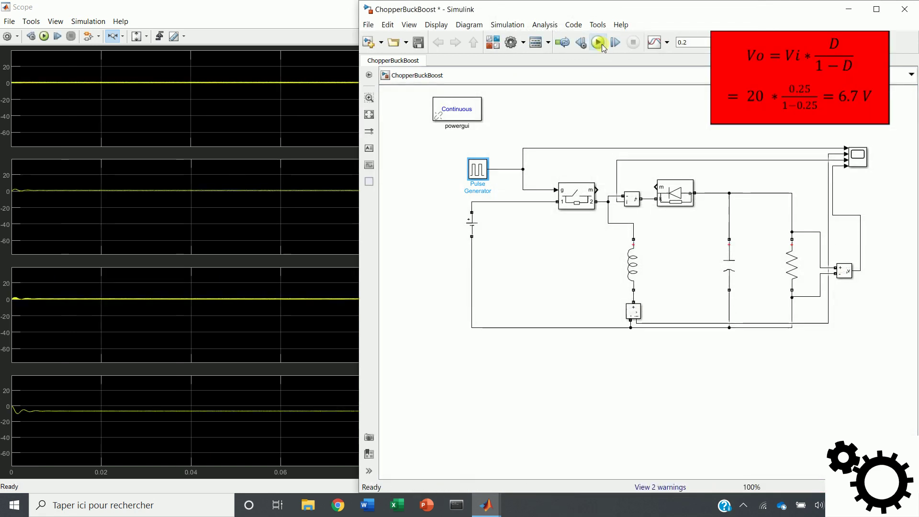
Bring up the Scope and zoom the fourth display's vertical axis in to about -4 to -11 to examine the output voltage
double_click(858, 159)
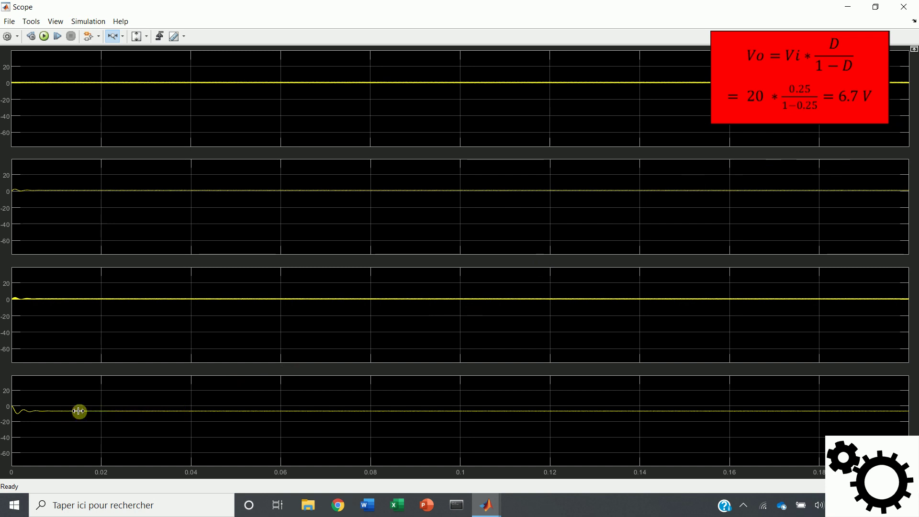
click(122, 37)
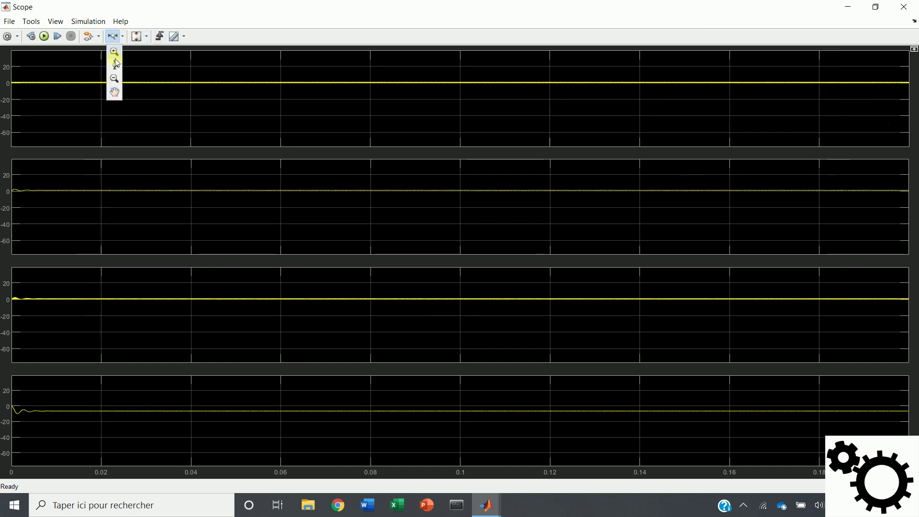
drag(189, 398, 191, 434)
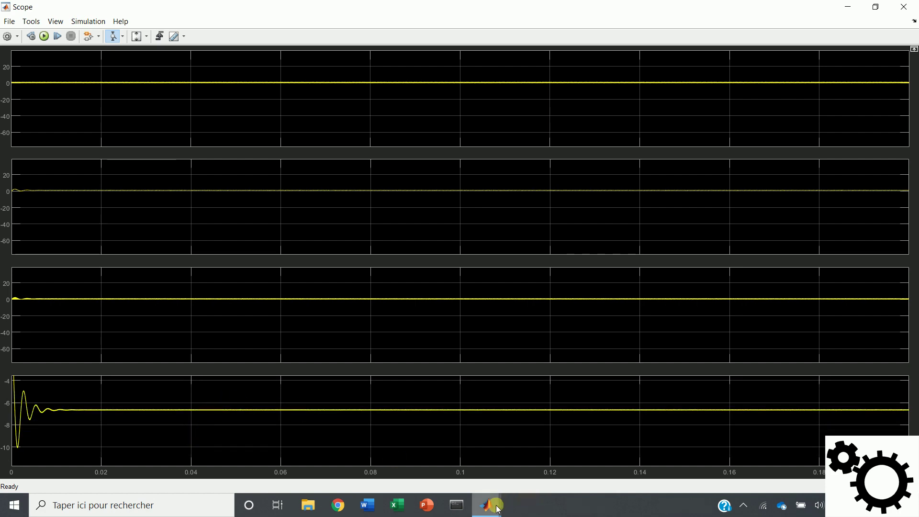
Set the output capacitor's capacitance to 0.00001 F in the ChopperBuckBoost model and rerun the simulation
mouse_move(498, 510)
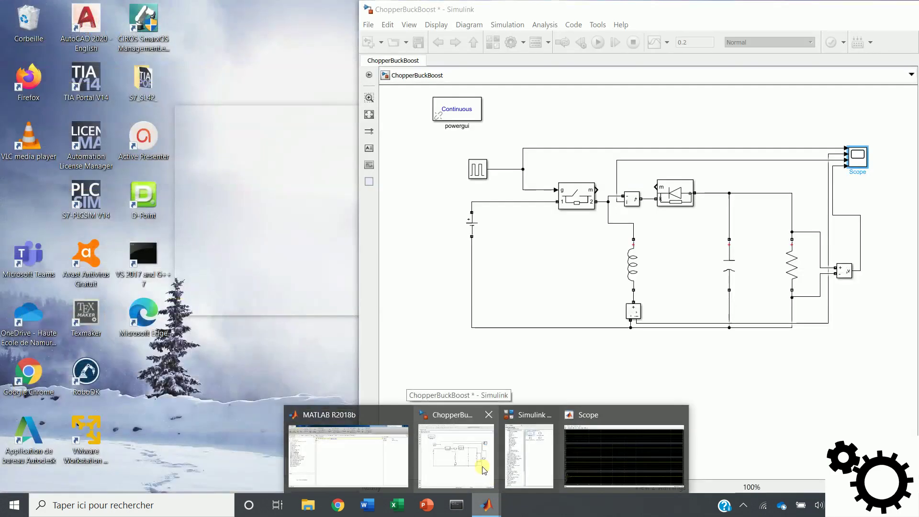
click(483, 468)
click(729, 270)
double_click(729, 270)
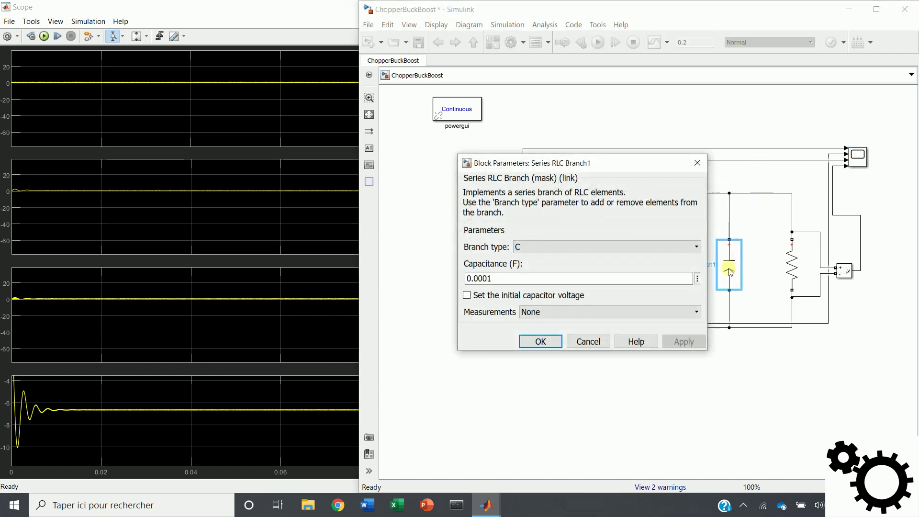
double_click(484, 278)
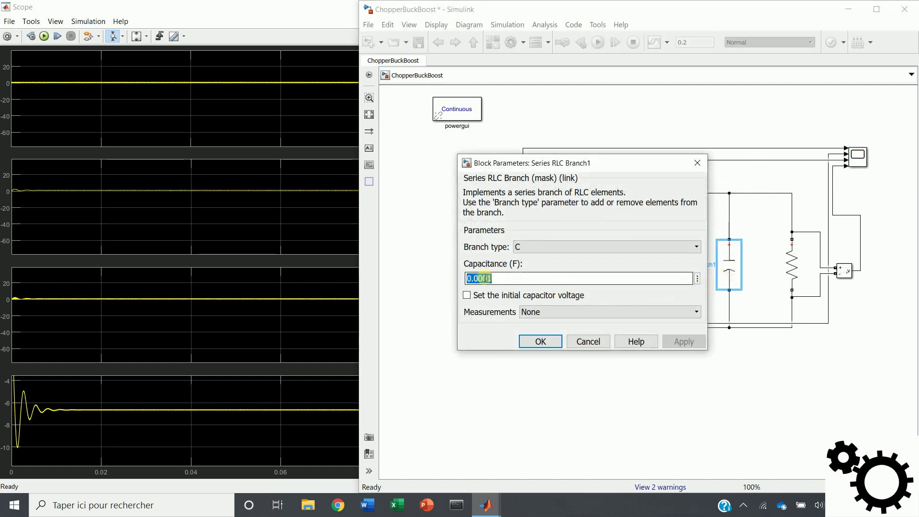
click(482, 278)
text(0)
key(Return)
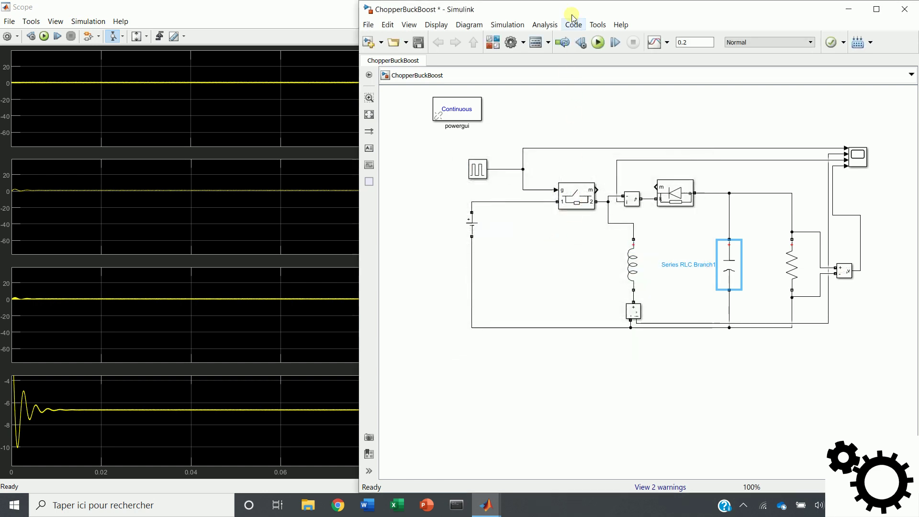
click(599, 47)
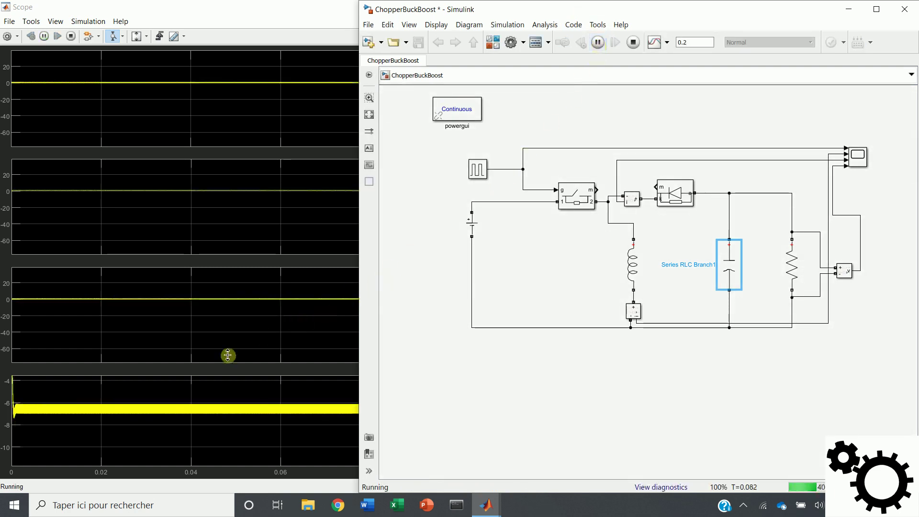
Zoom the Scope's time axis in to about 0.053 to 0.0534 s to examine the output voltage ripple
click(218, 18)
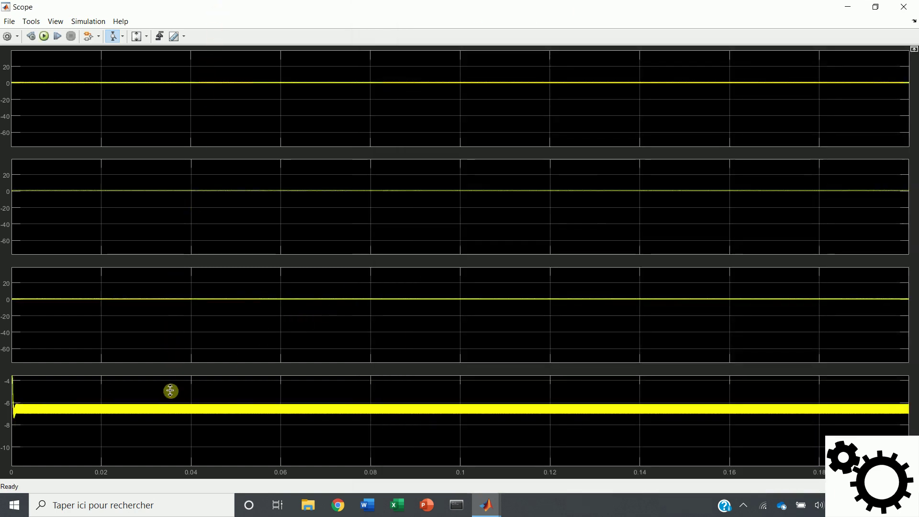
click(123, 37)
click(115, 67)
drag(242, 402, 296, 409)
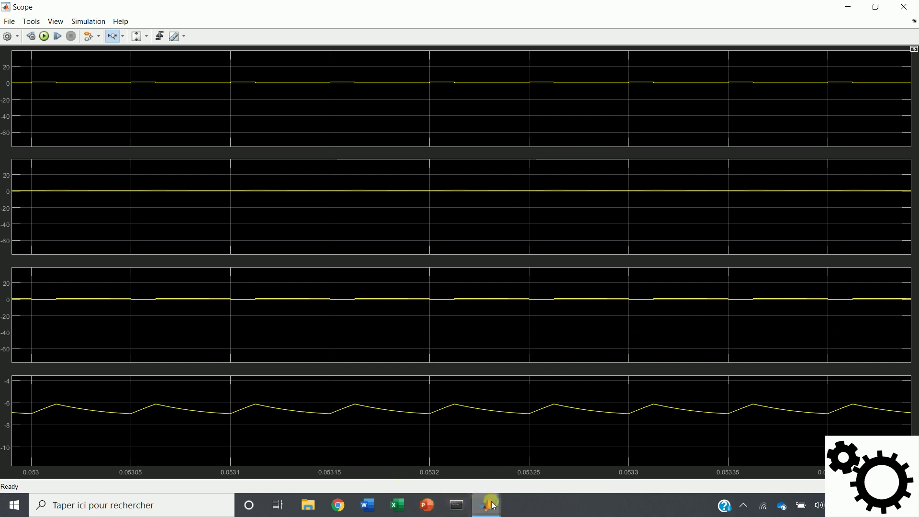
Set the inductor's inductance to 0.00001 H in the ChopperBuckBoost model
mouse_move(493, 505)
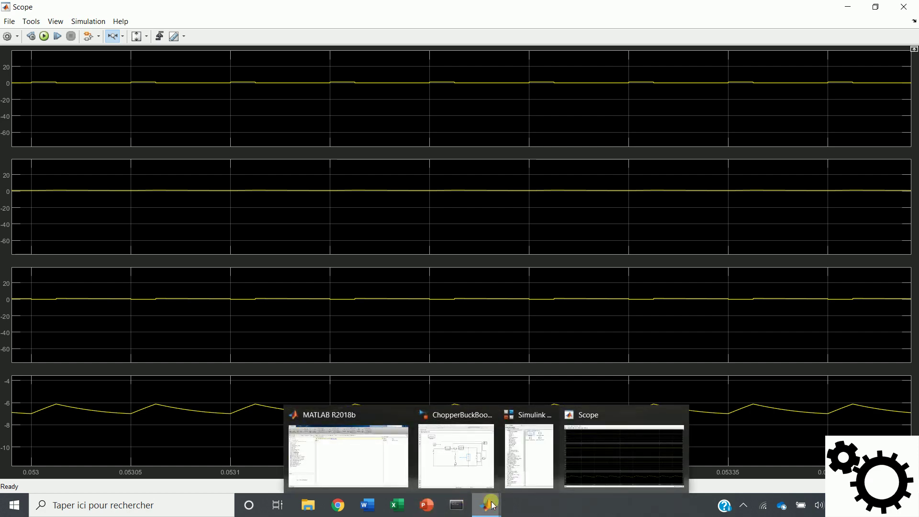
mouse_move(470, 462)
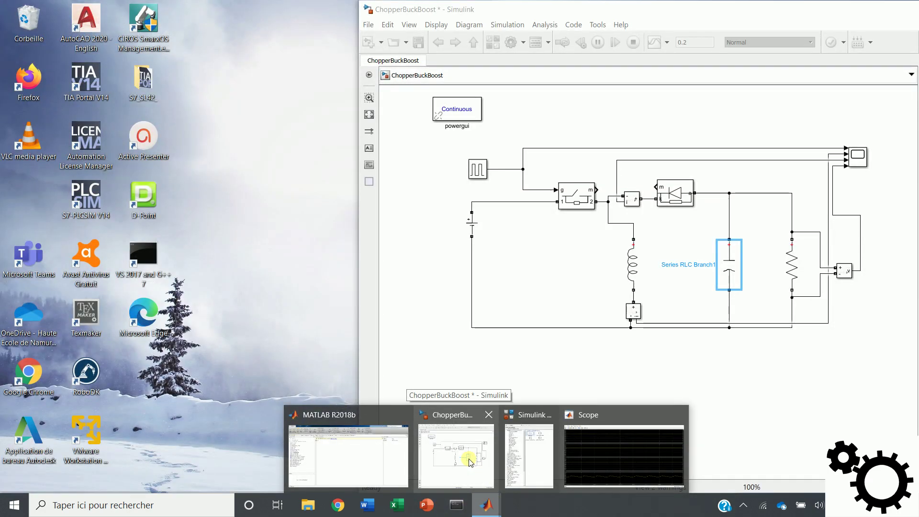
click(470, 463)
click(633, 269)
double_click(632, 269)
double_click(681, 279)
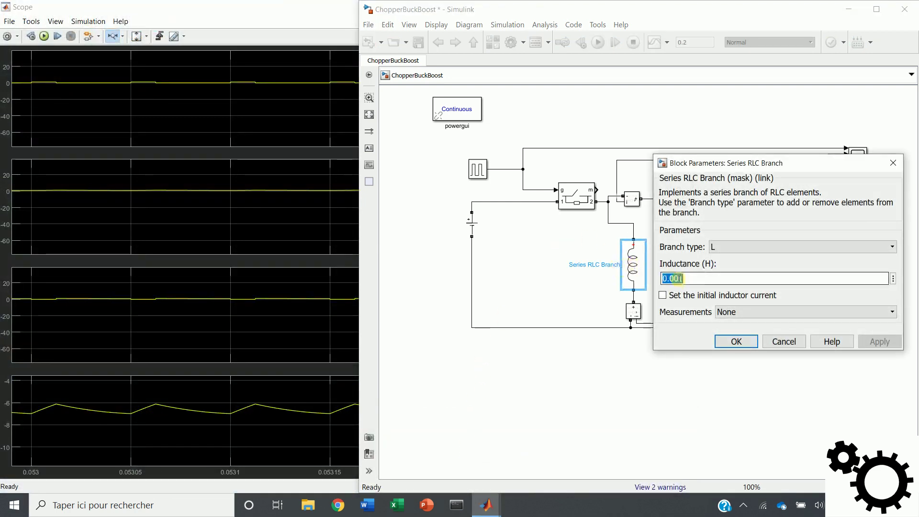
click(678, 278)
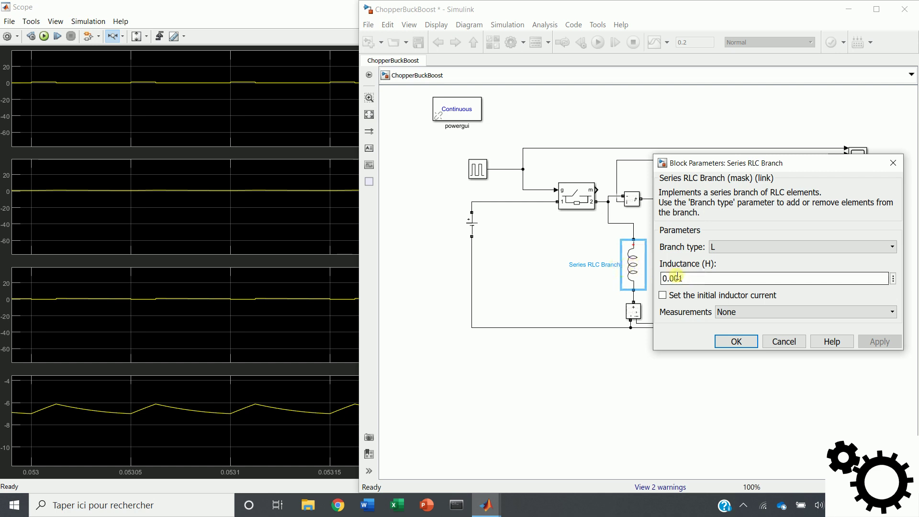
text(00)
key(Return)
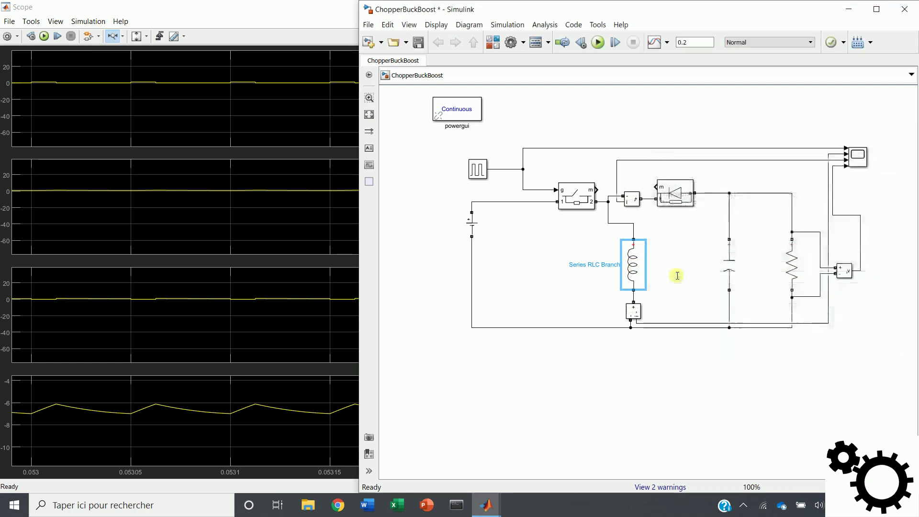
Set the output capacitor's capacitance to 0.001 F and rerun the simulation
double_click(736, 272)
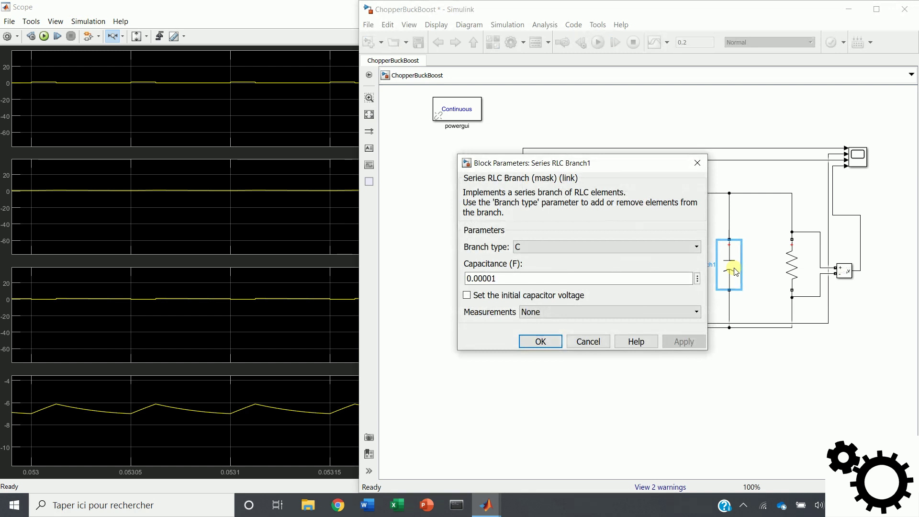
click(492, 277)
double_click(493, 277)
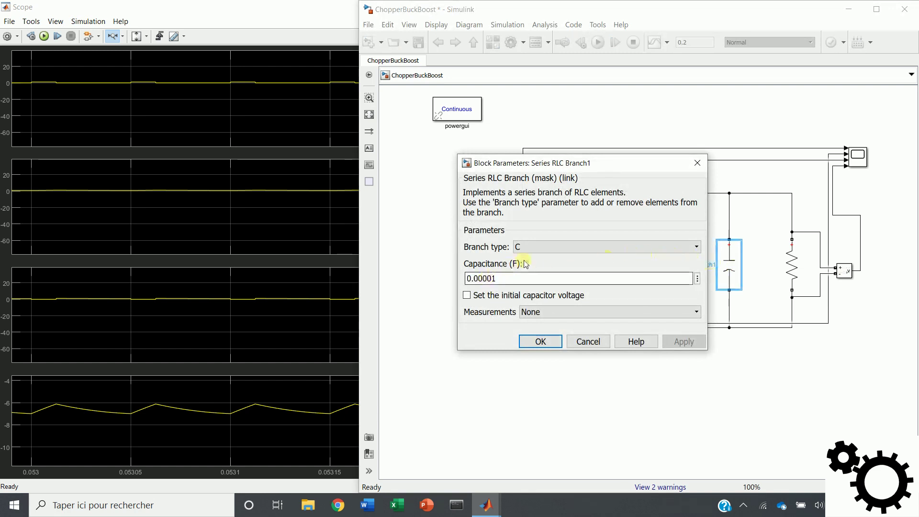
key(BackSpace)
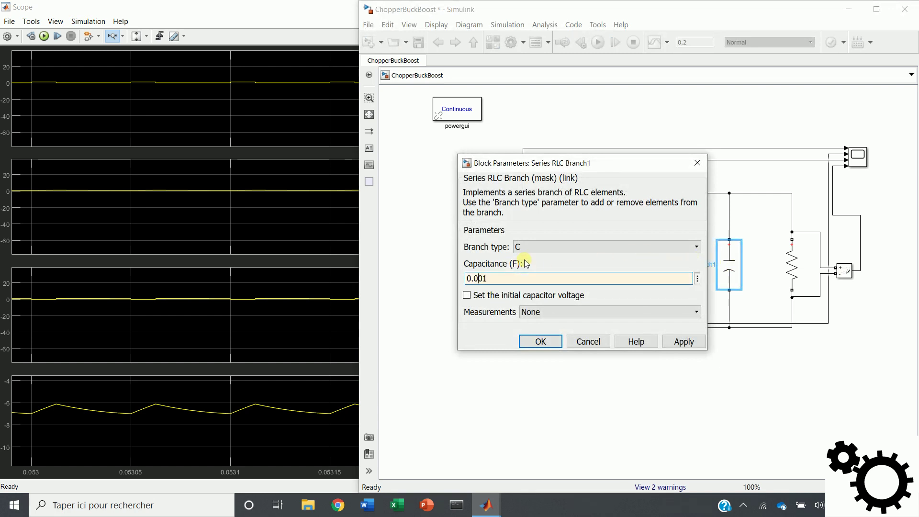
key(Return)
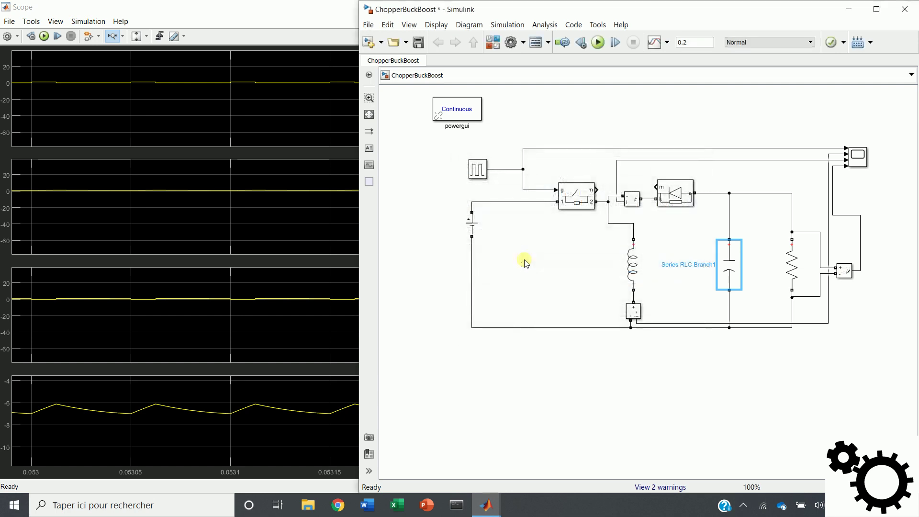
click(601, 48)
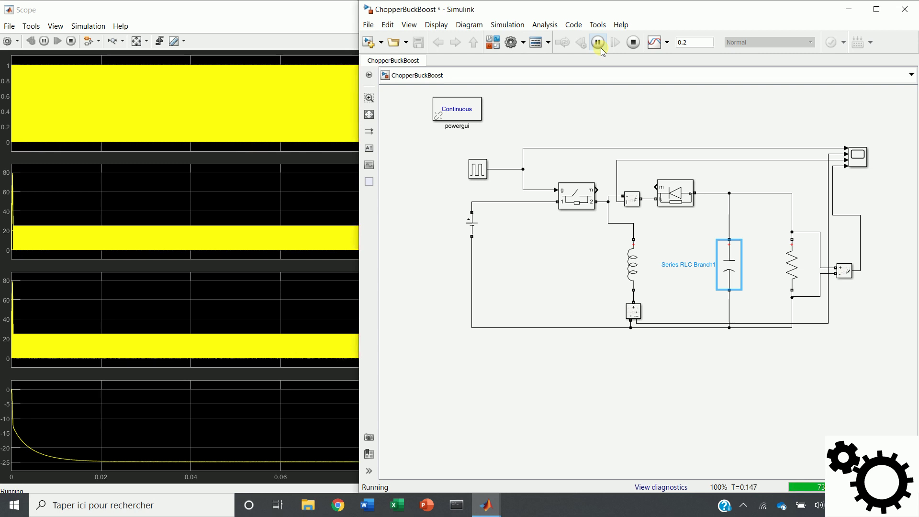
Bring the Scope to the front and zoom its time axis in to about 0.05845 to 0.05857 s to examine individual switching periods
double_click(300, 15)
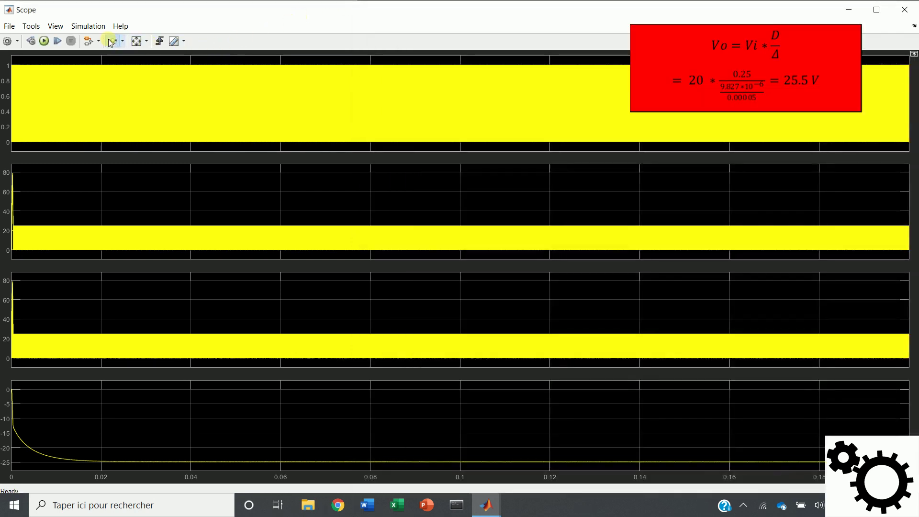
drag(261, 107, 335, 108)
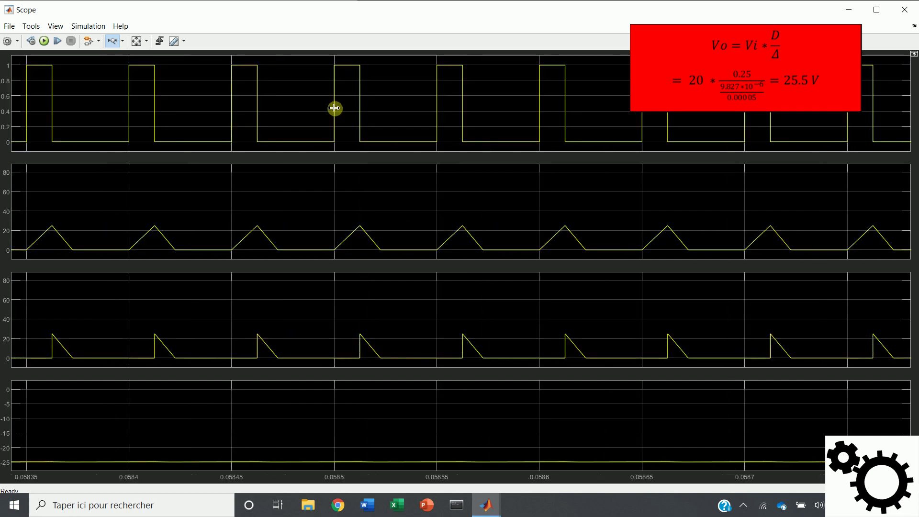
drag(230, 115, 474, 116)
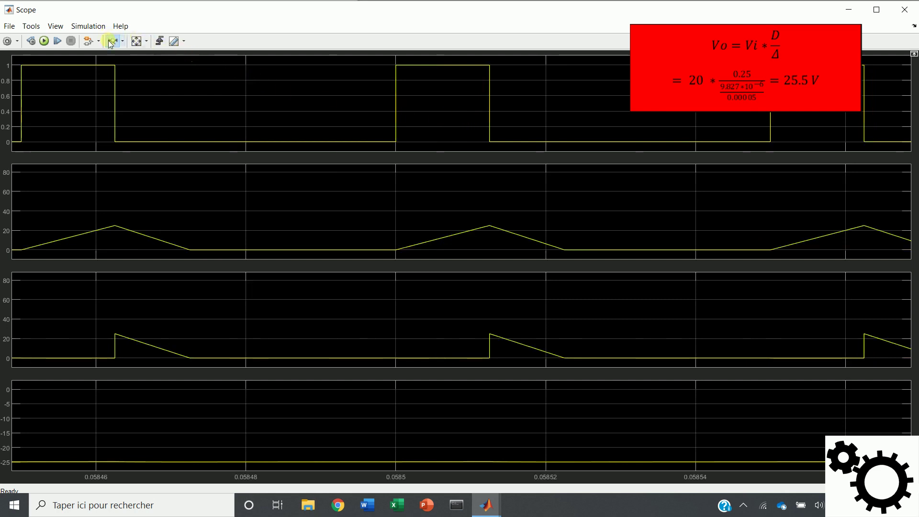
Measure the current's fall time with the Scope cursors, placing cursor 1 at the pulse's falling edge and cursor 2 where the current reaches zero
click(174, 41)
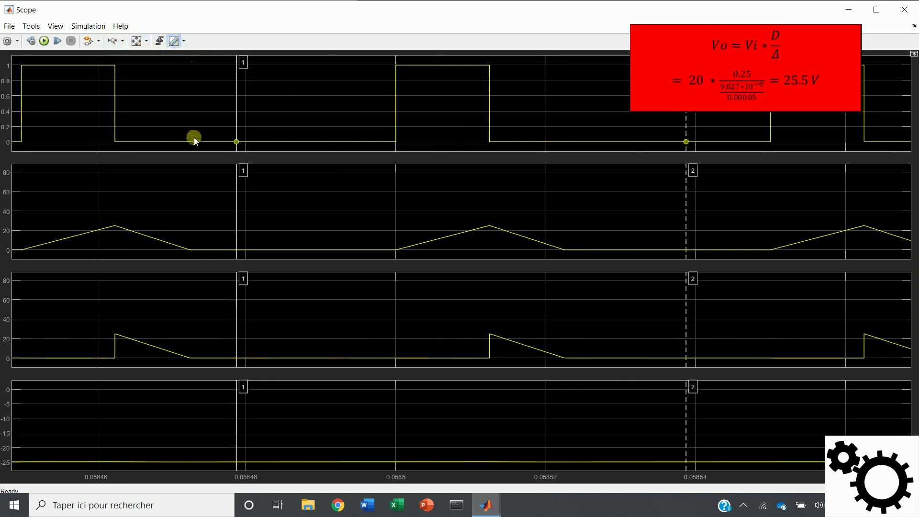
drag(194, 142, 400, 140)
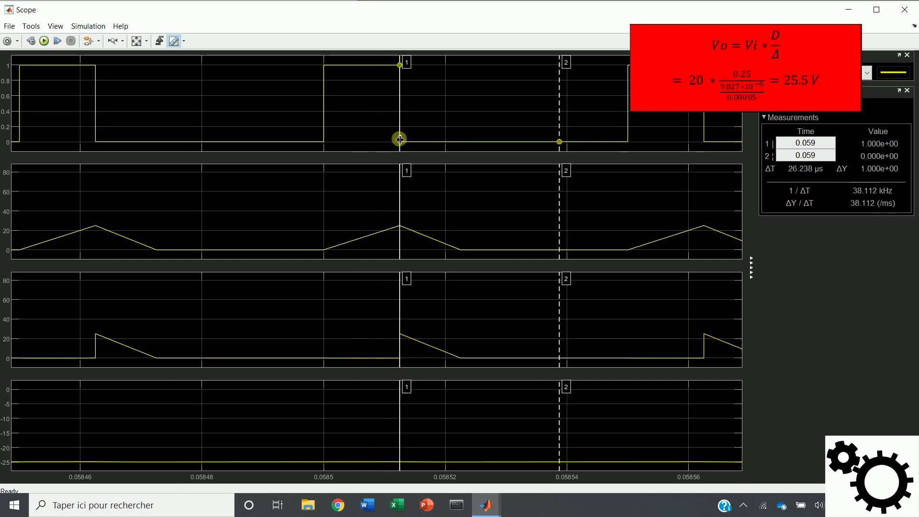
drag(560, 142, 459, 257)
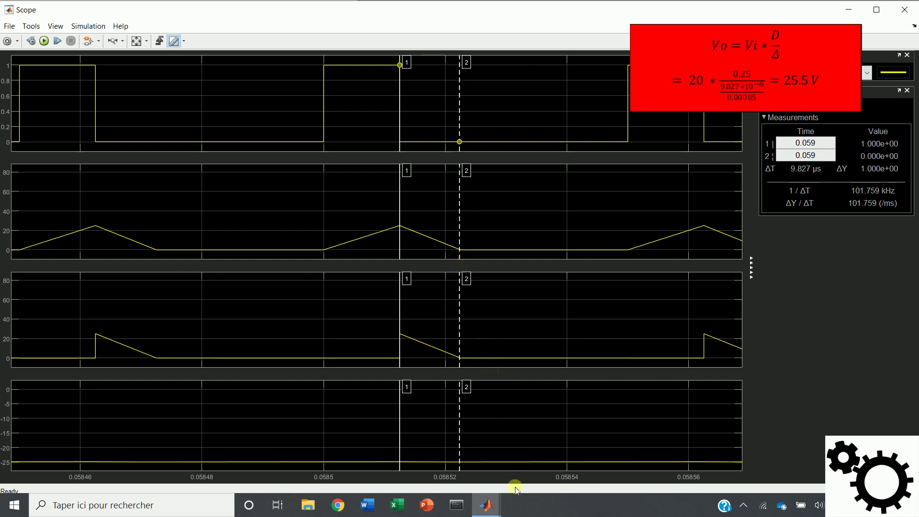